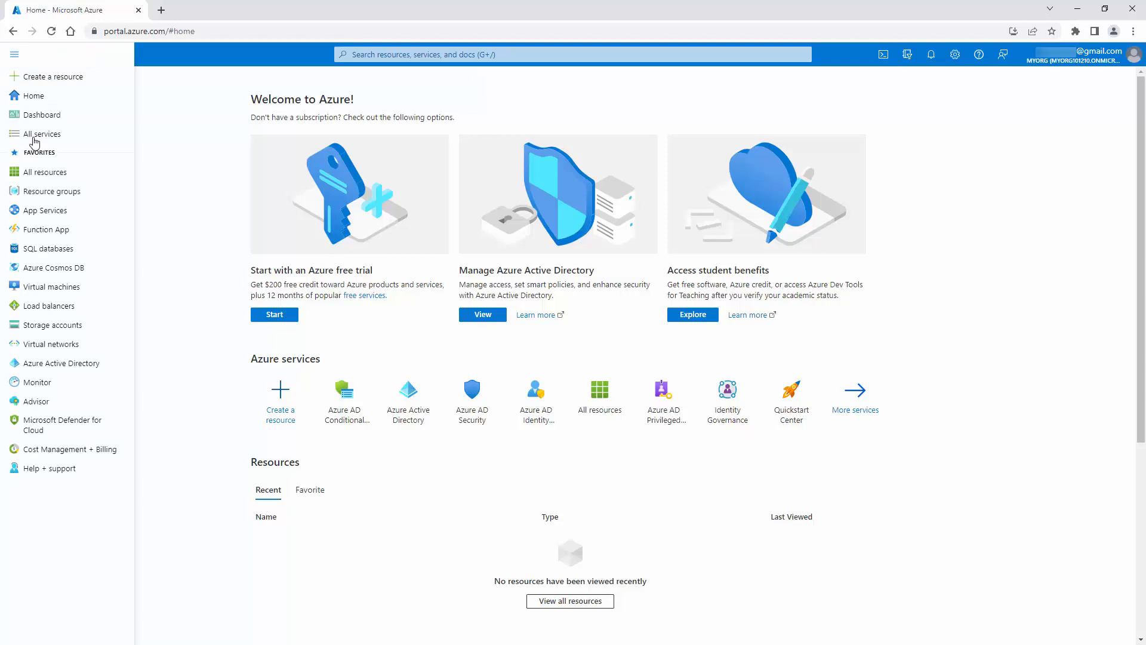
View the Azure AD Conditional Access page from the Identity category of all services, and return to the Identity services list.
left_click(33, 135)
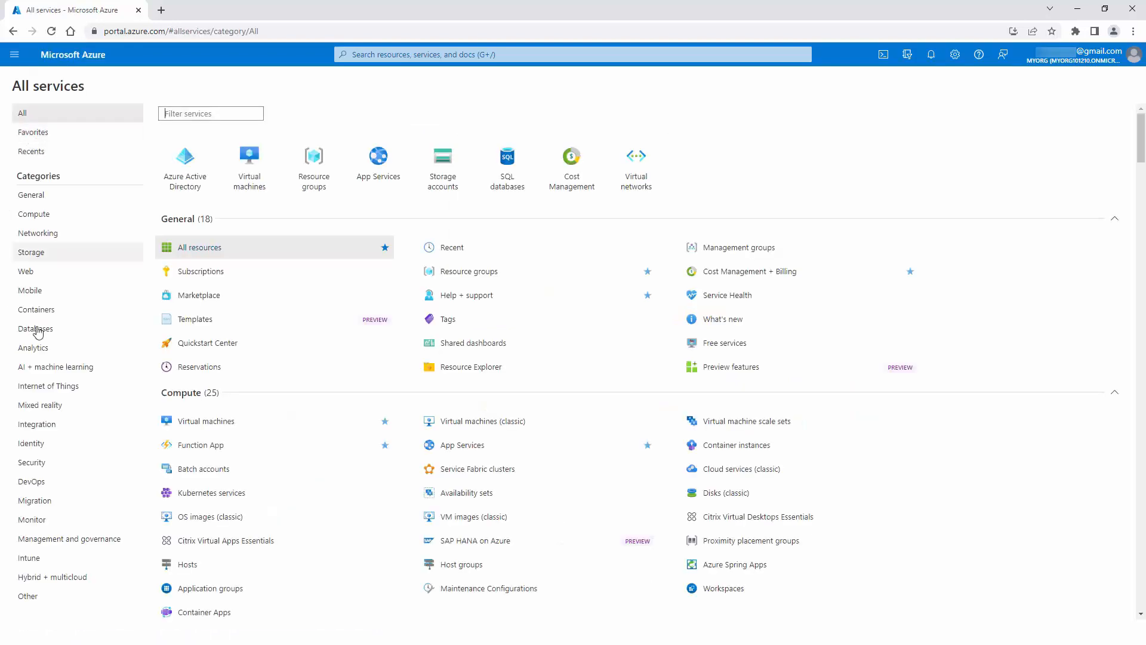
left_click(33, 449)
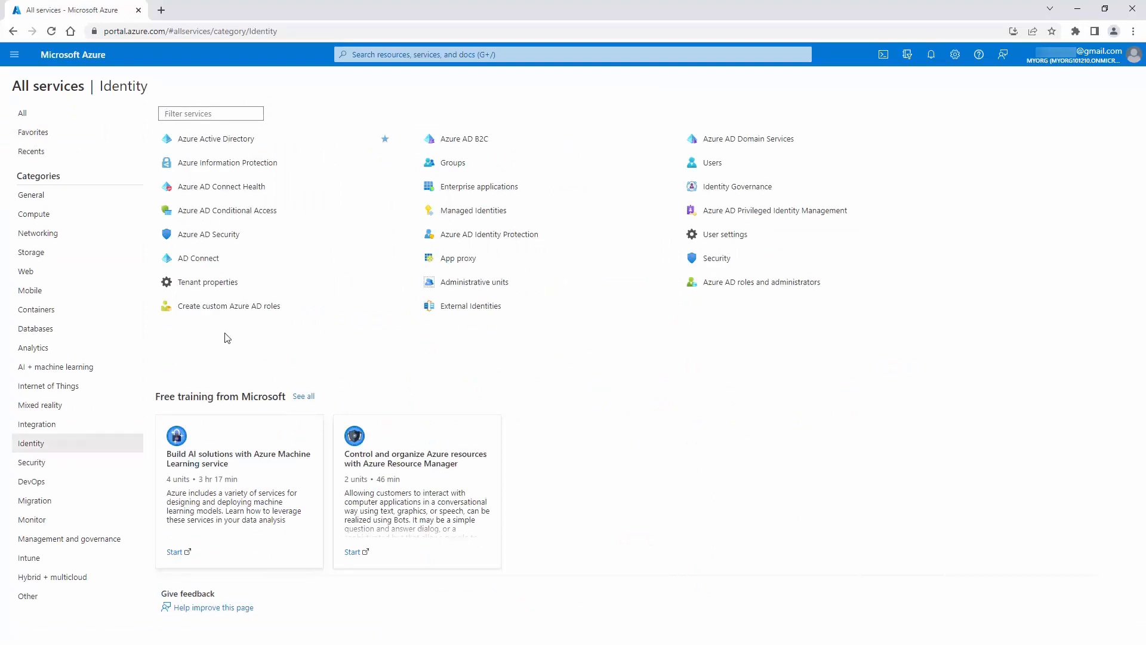
left_click(248, 216)
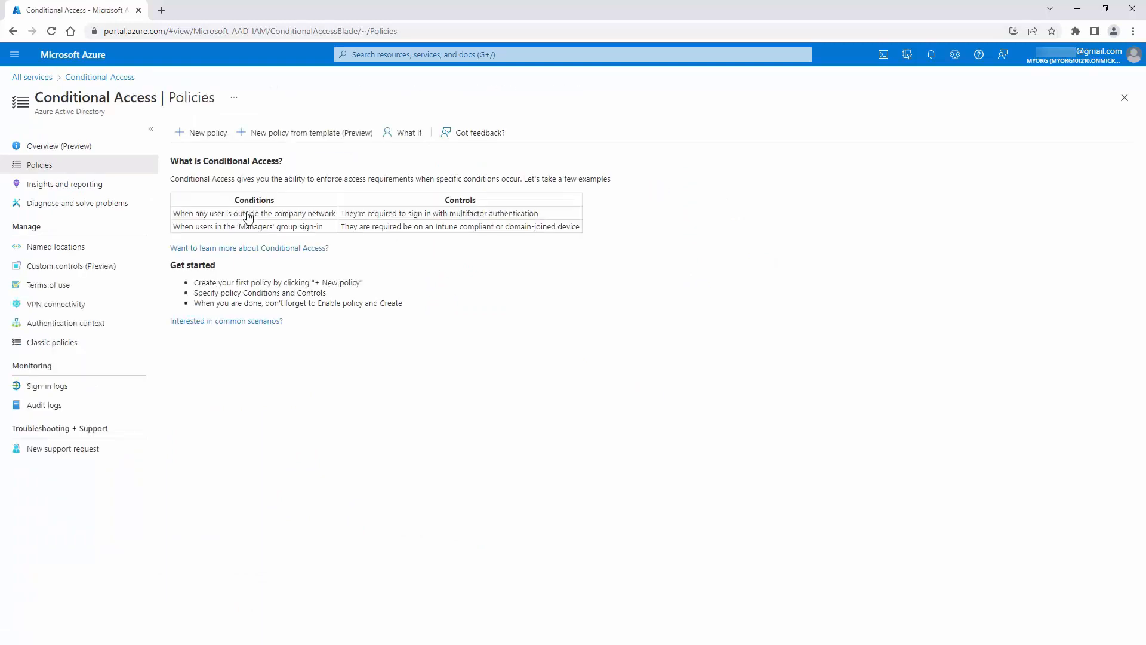
left_click(32, 79)
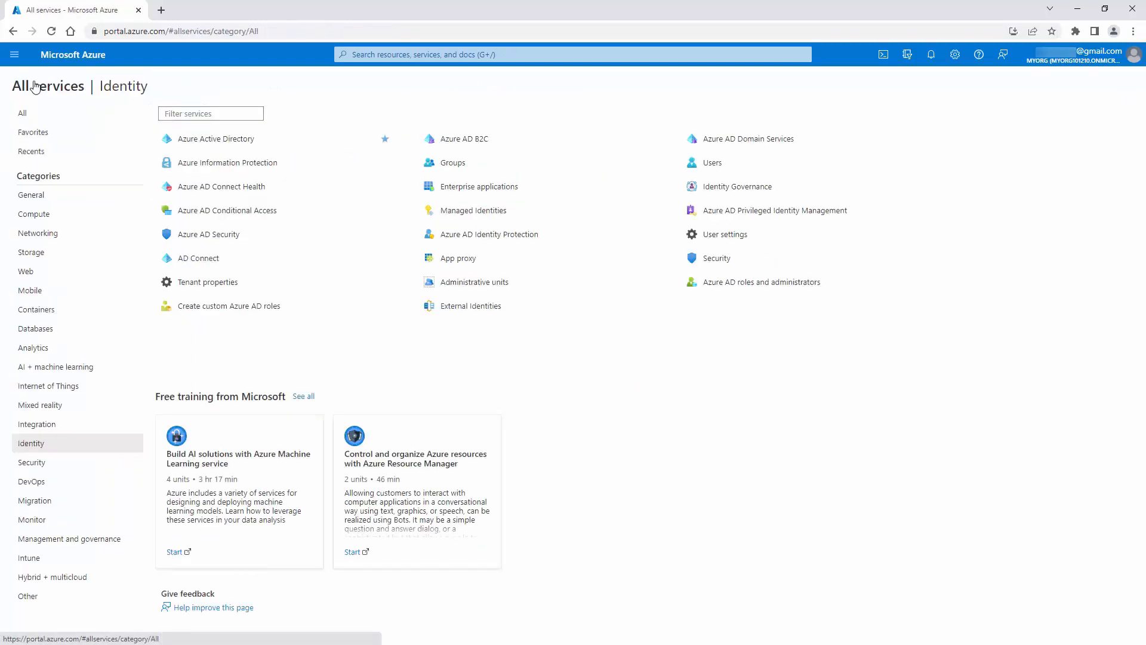
Open the Conditional Access policies through the Security section of Azure Active Directory.
left_click(214, 141)
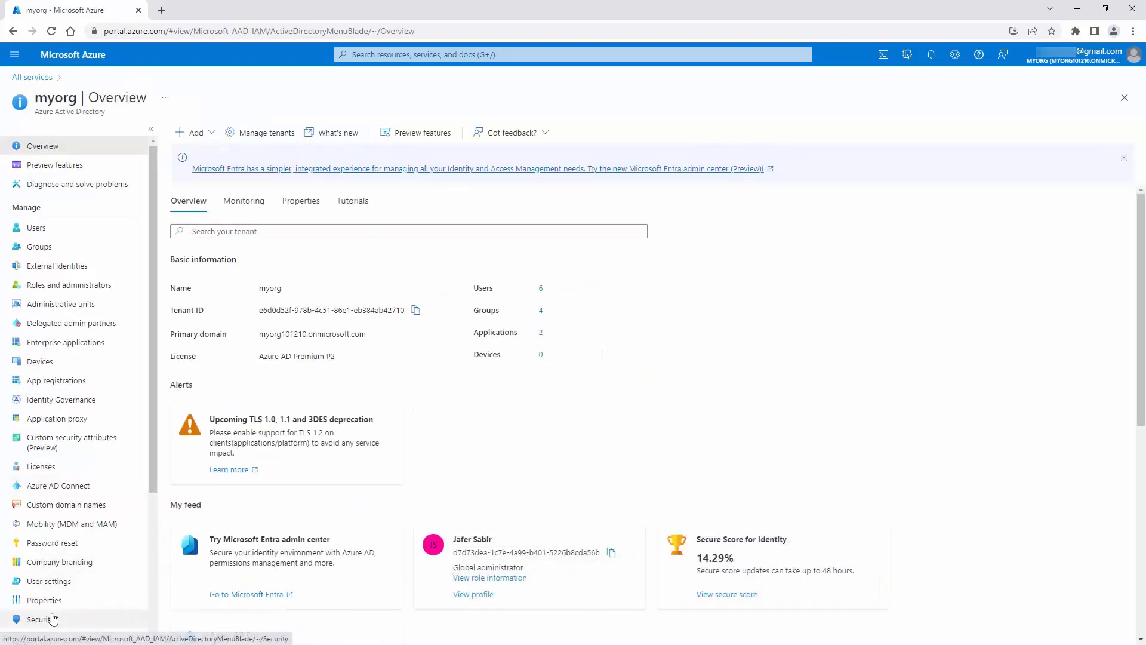
left_click(39, 621)
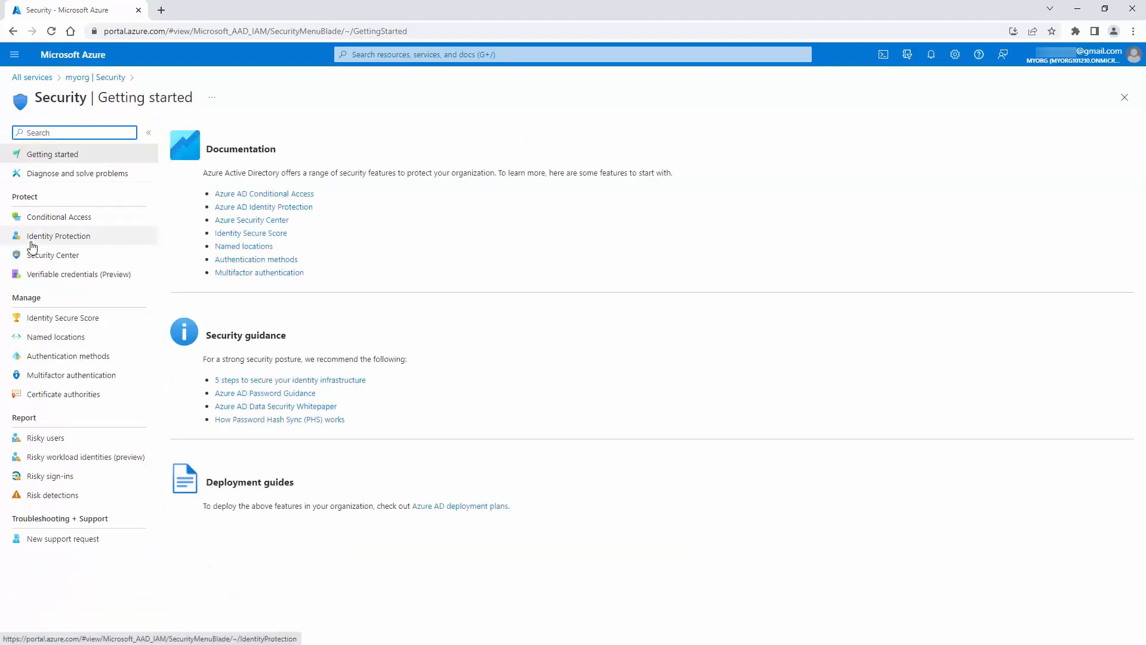
left_click(67, 222)
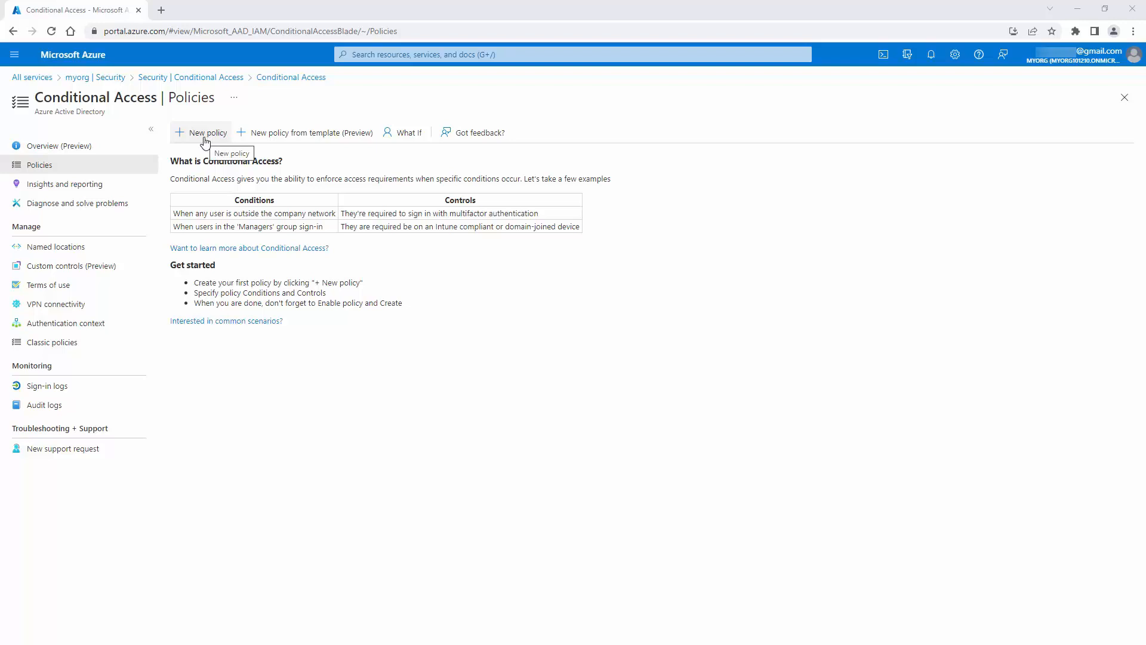
Start a new policy from a template, view the templates in the Identities category, and return to the category choice.
left_click(294, 136)
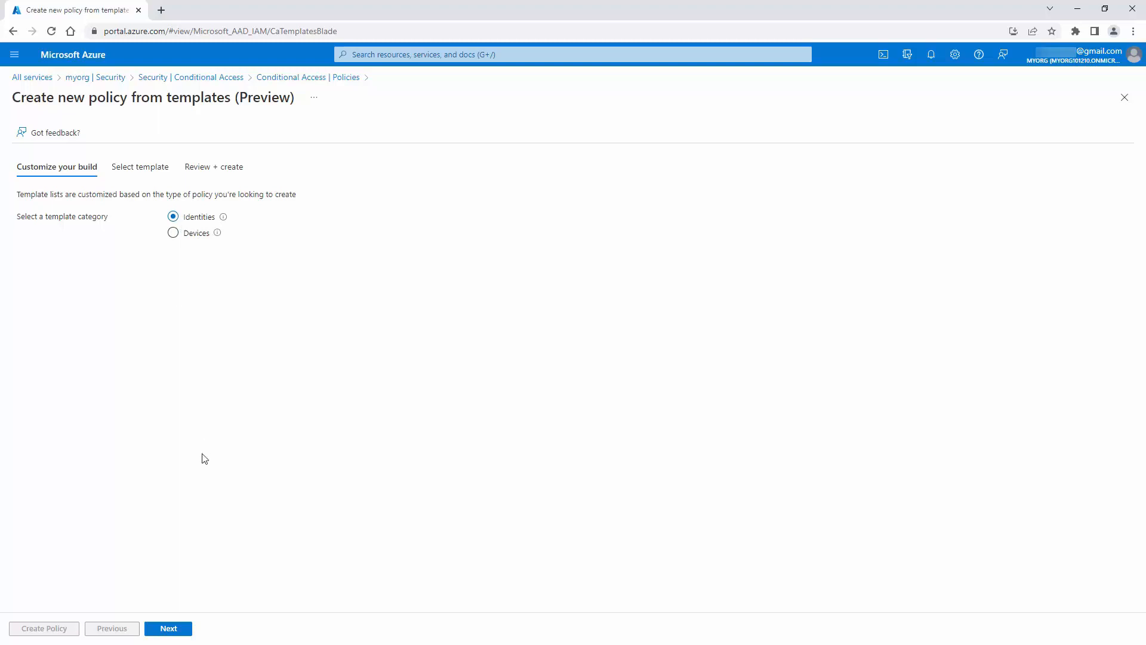
left_click(173, 634)
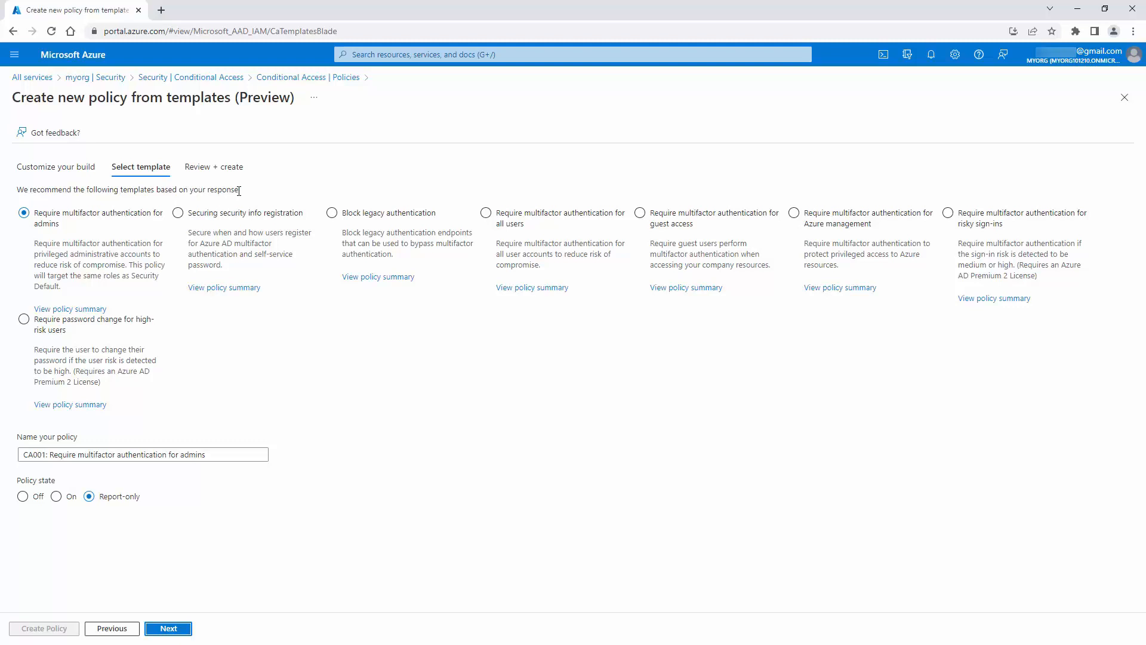
left_click(114, 629)
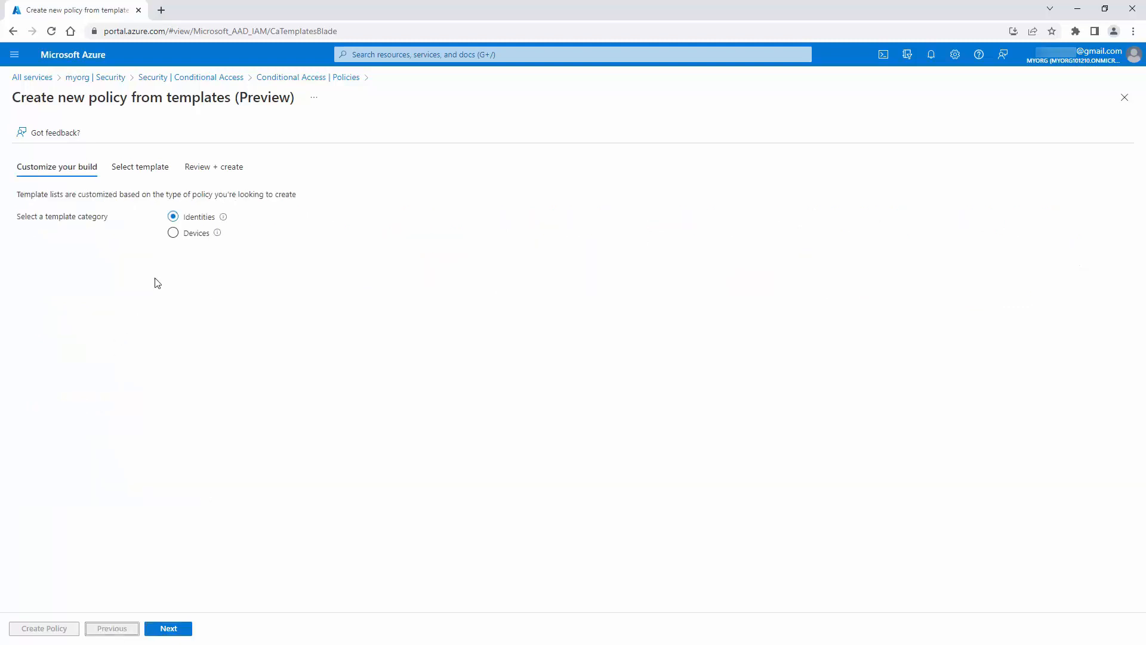
View the policy templates in the Devices category and leave the template wizard, discarding the unsaved edits.
left_click(174, 234)
left_click(168, 628)
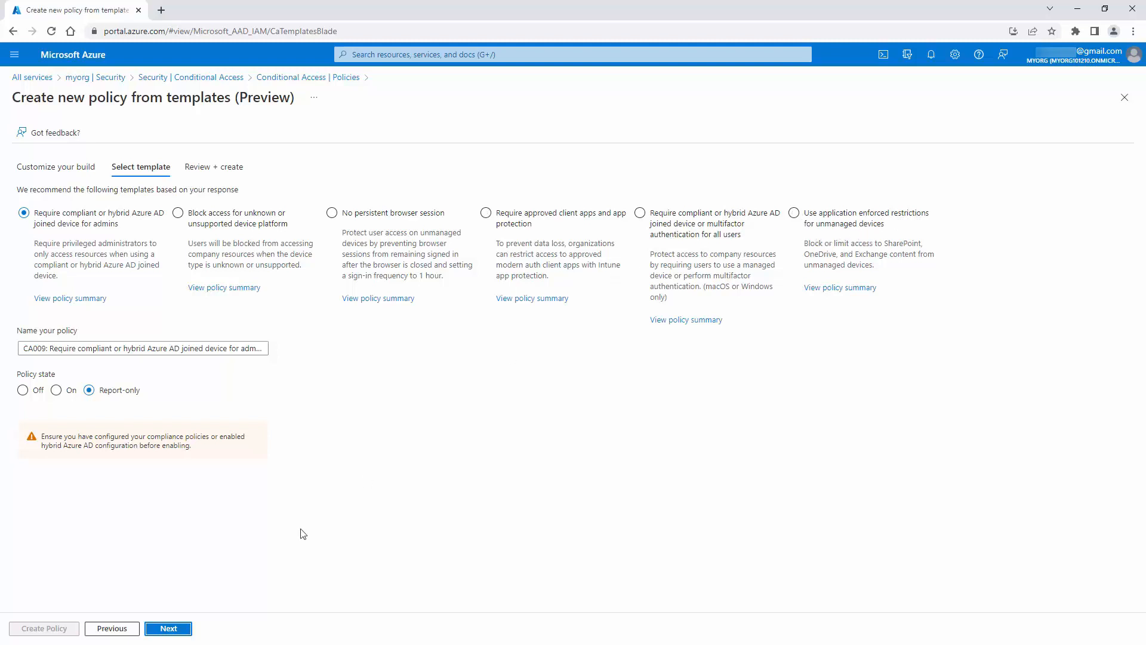
left_click(114, 633)
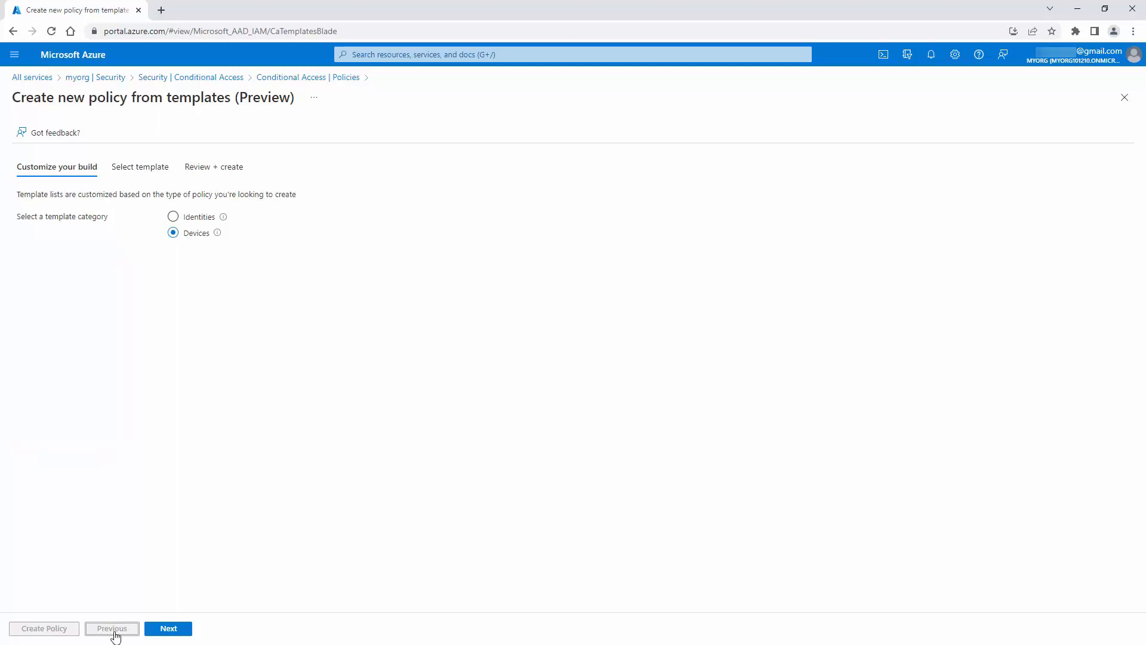
left_click(210, 79)
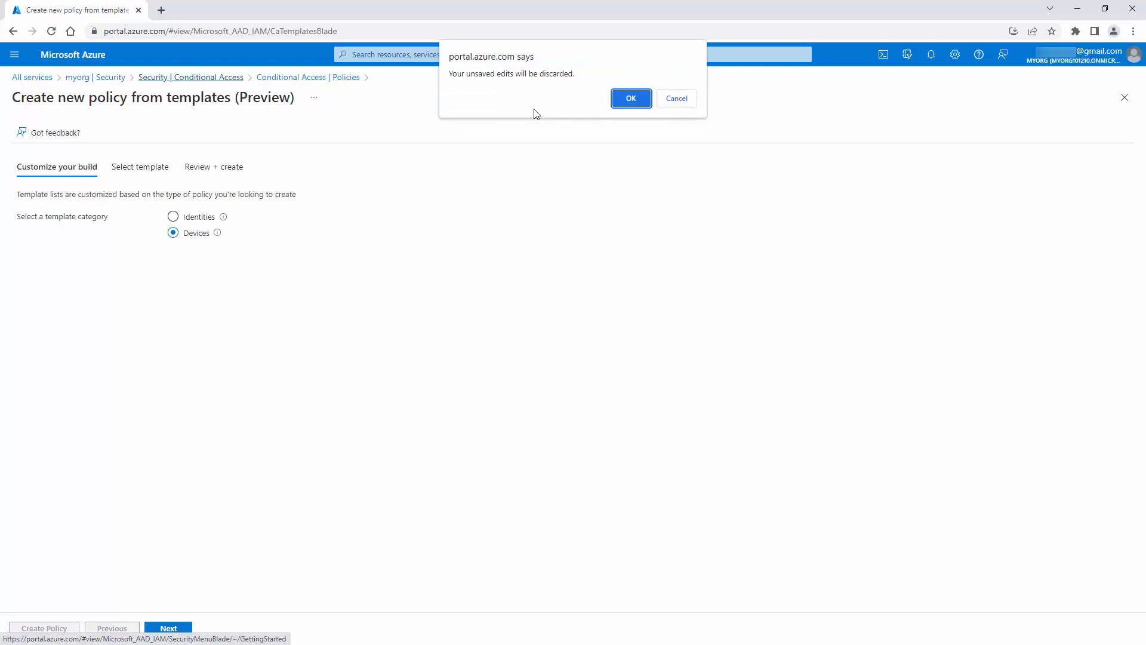
left_click(629, 98)
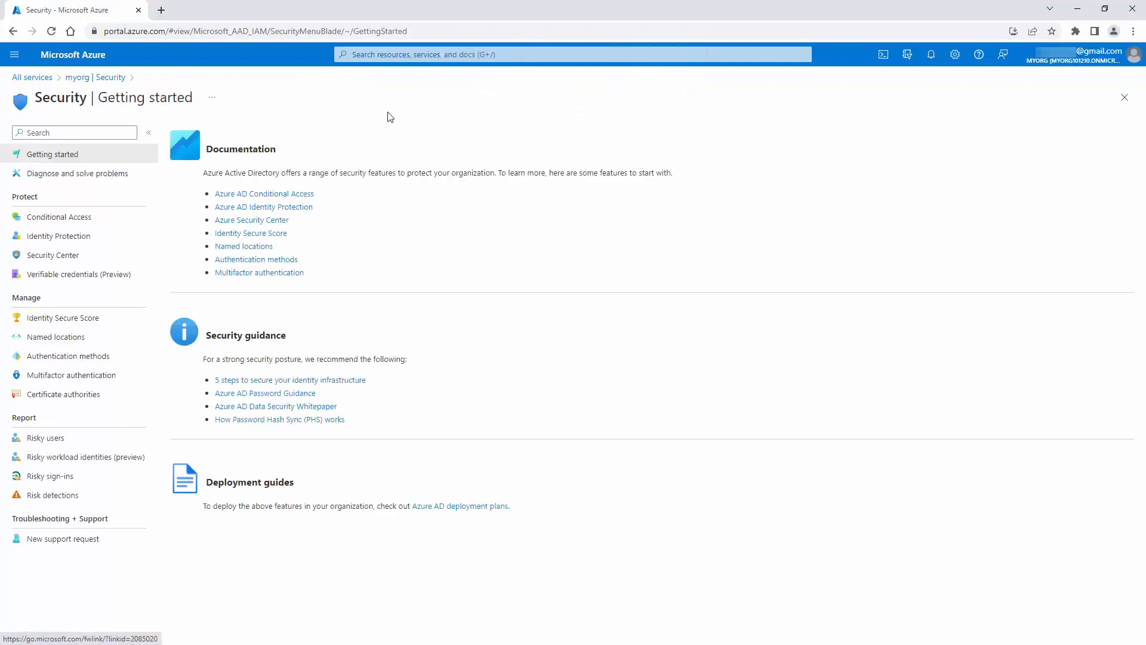
Create a new blank Conditional Access policy and name it first_policy.
left_click(48, 223)
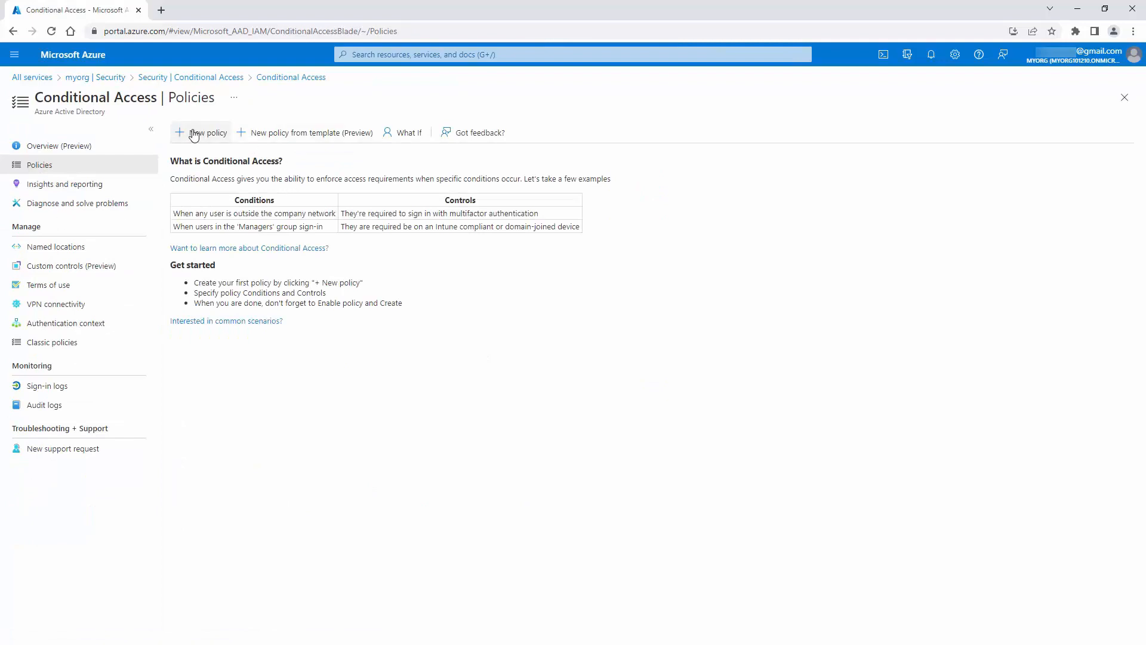
left_click(210, 133)
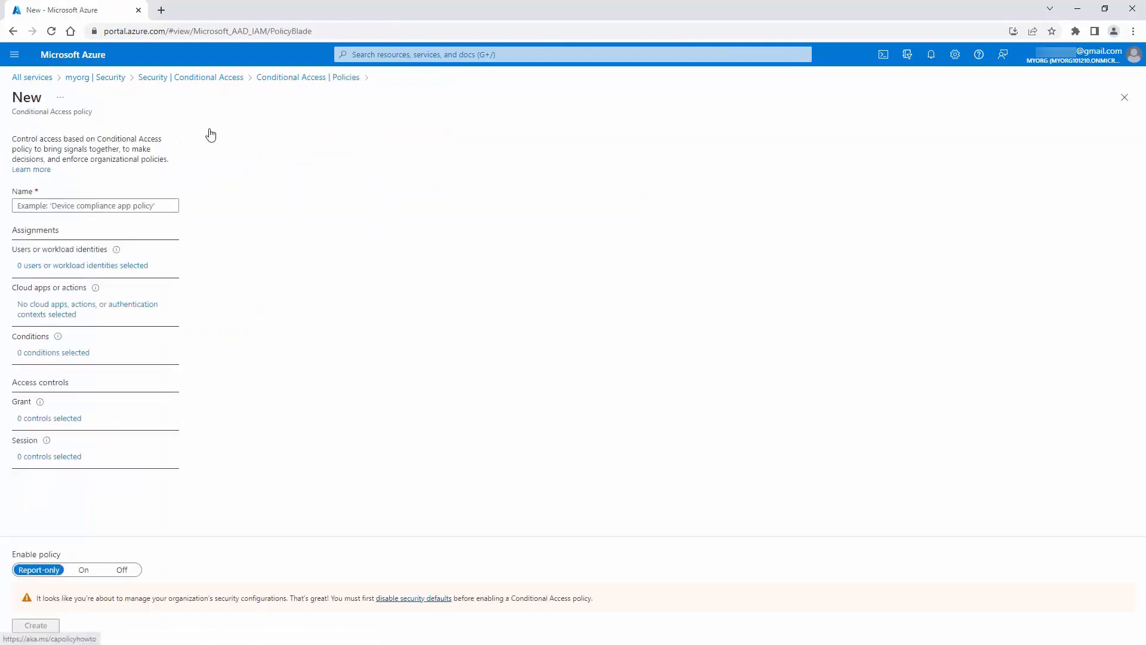
left_click(94, 205)
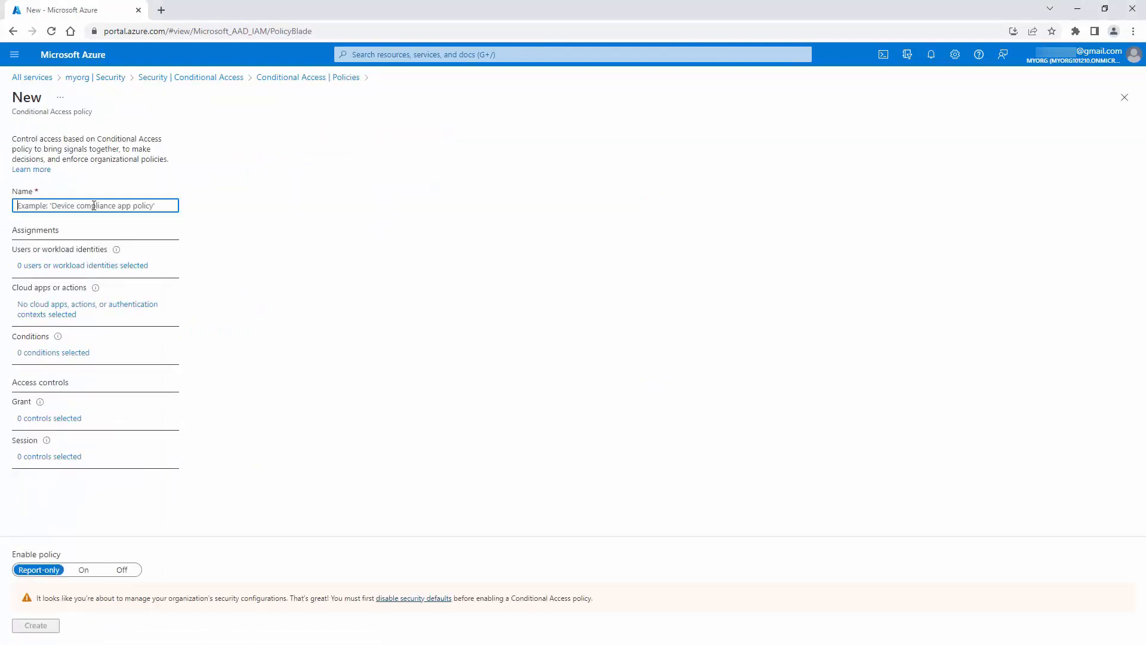
type("first=")
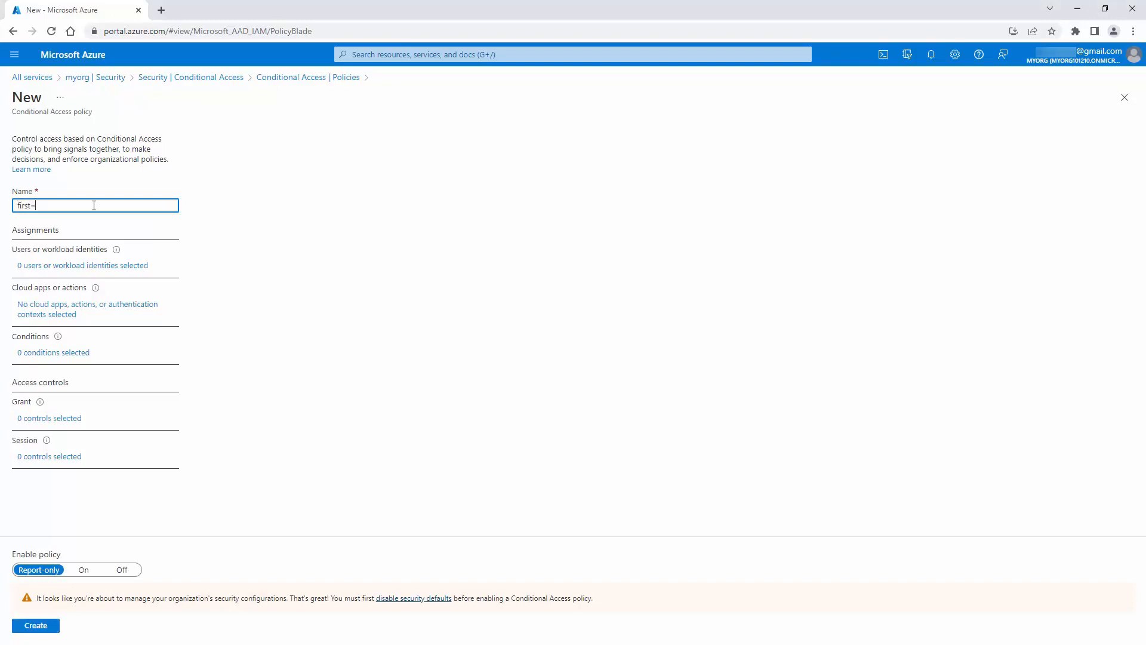
key("BackSpace")
type("_policy")
Switch what the policy applies to between Users and groups and Workload identities (preview), leaving Workload identities (preview) selected.
mouse_move(91, 298)
left_click(88, 270)
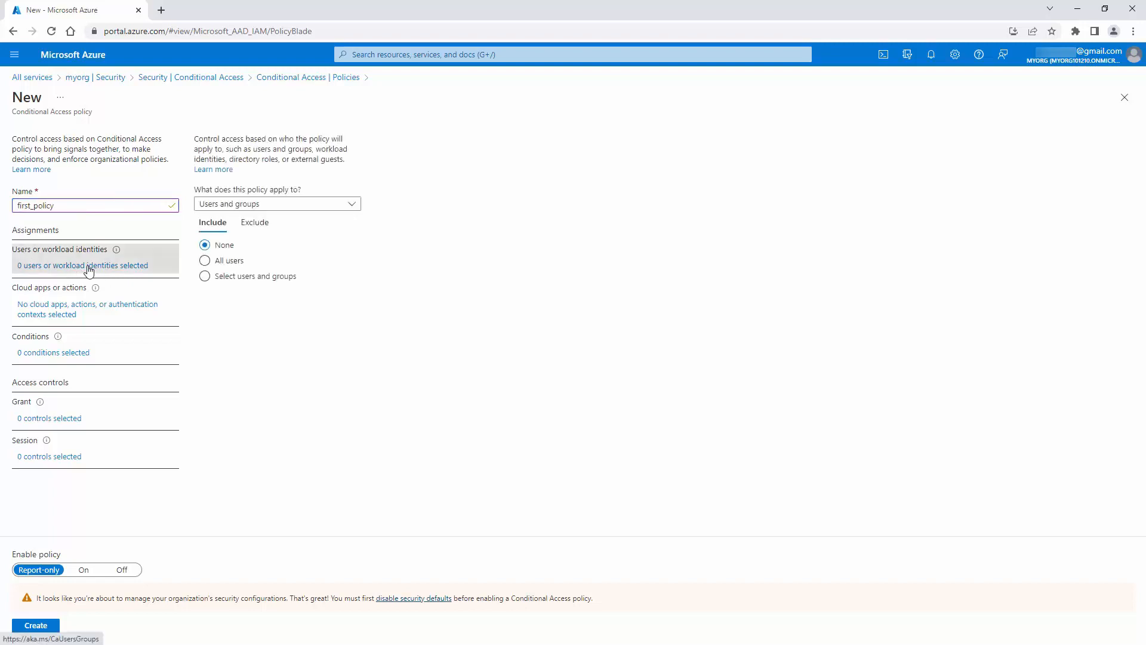
left_click(260, 209)
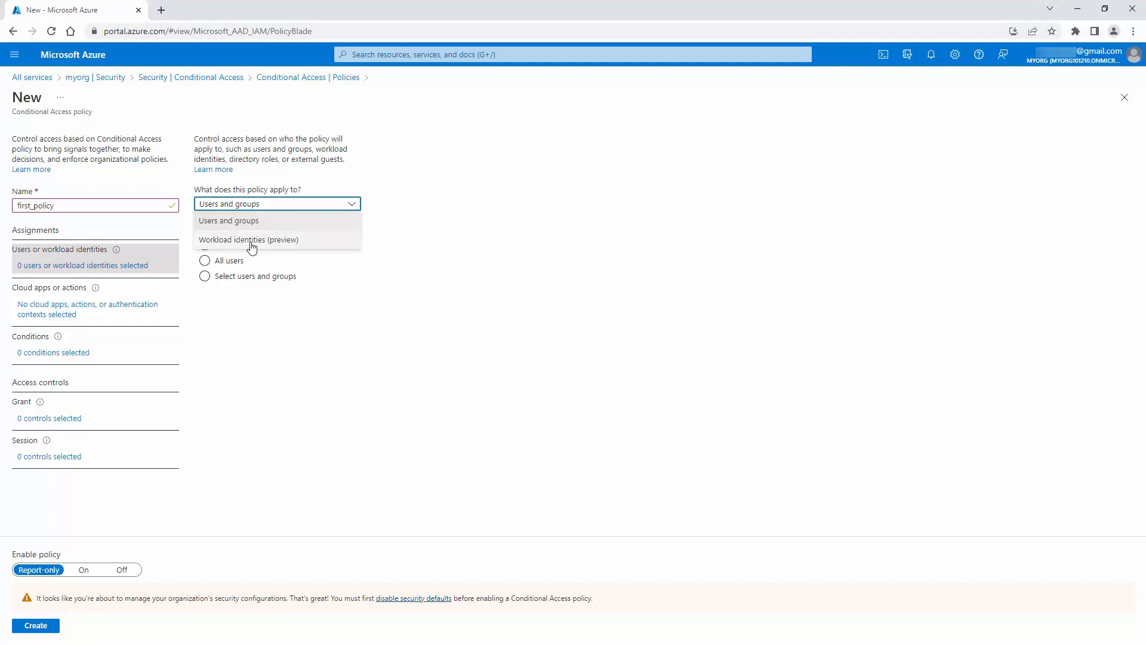
left_click(251, 240)
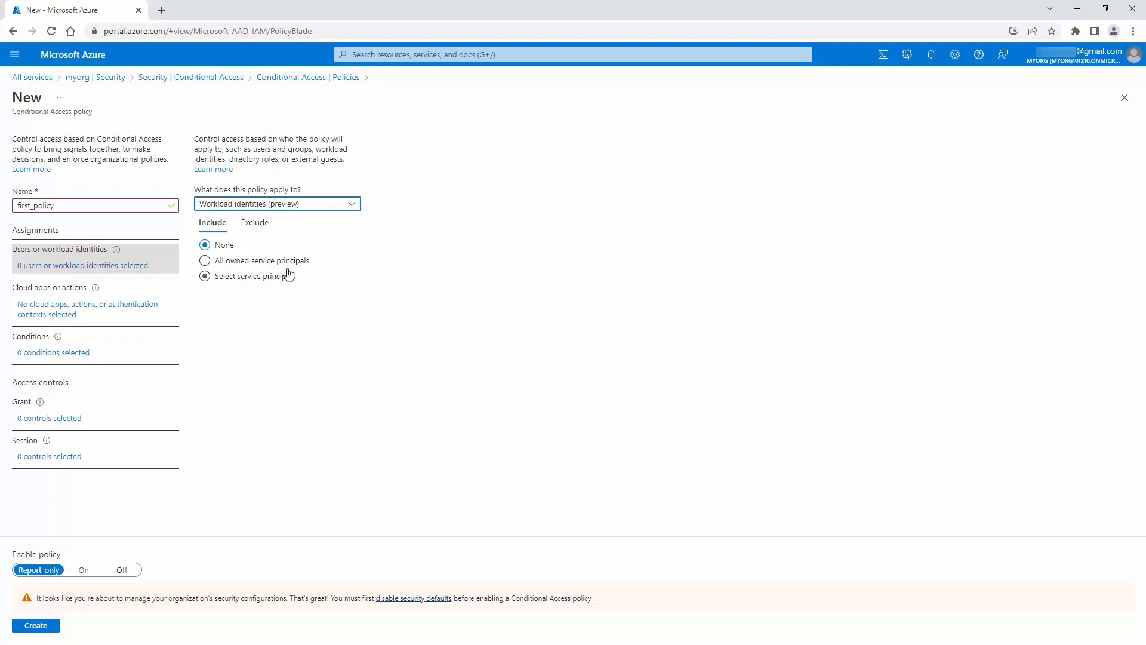
left_click(304, 206)
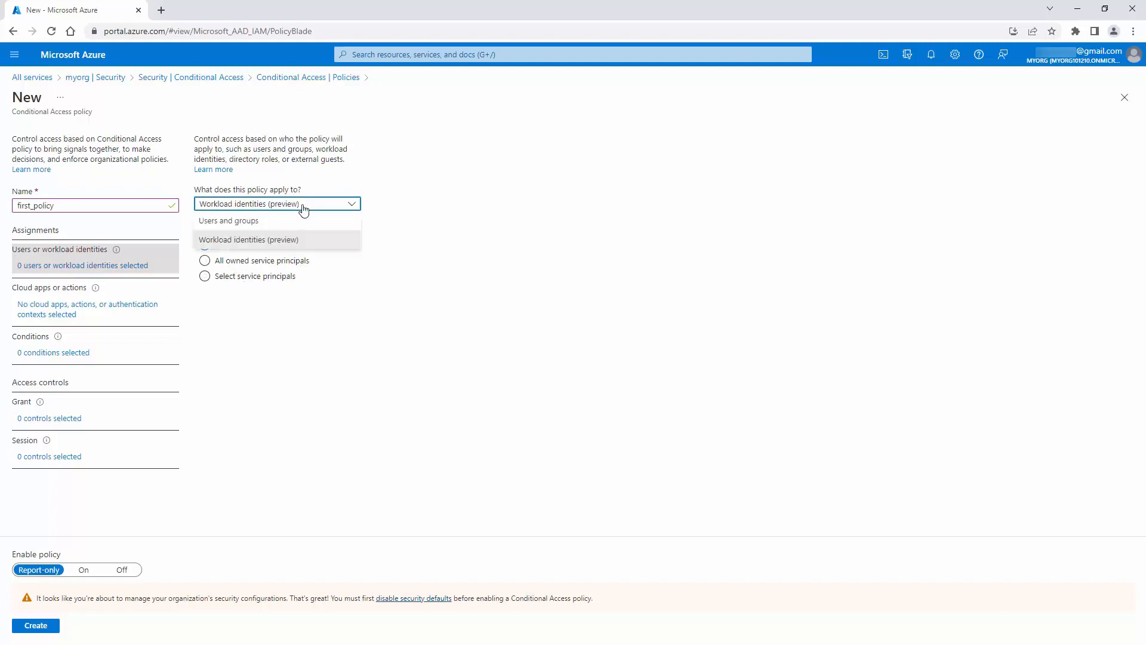
left_click(256, 222)
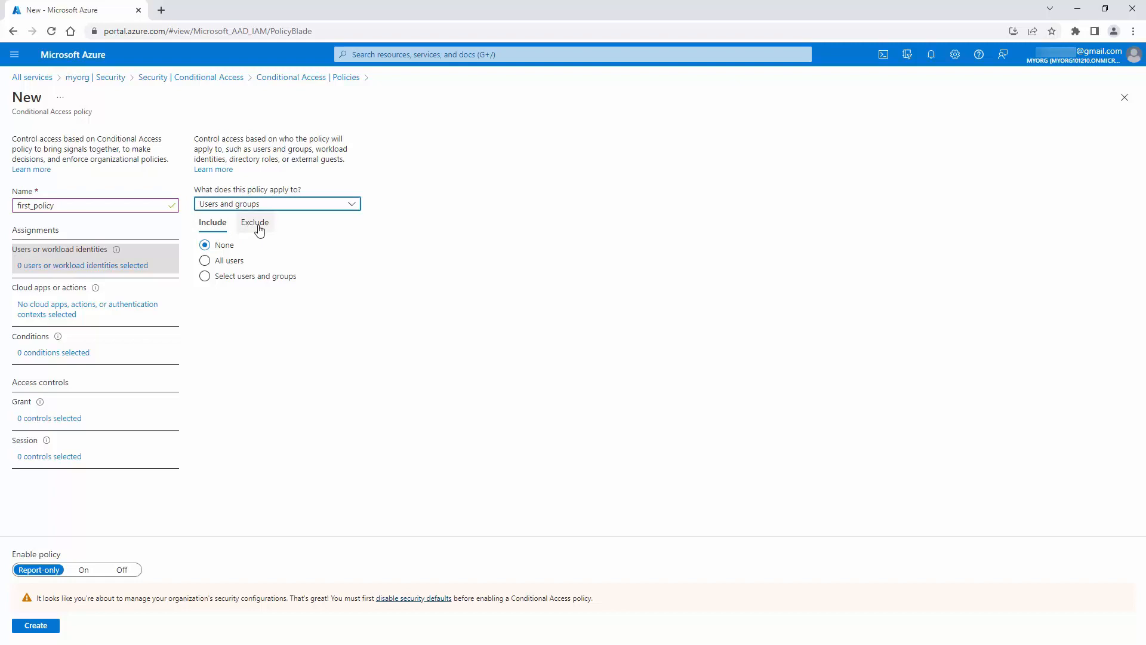
left_click(278, 206)
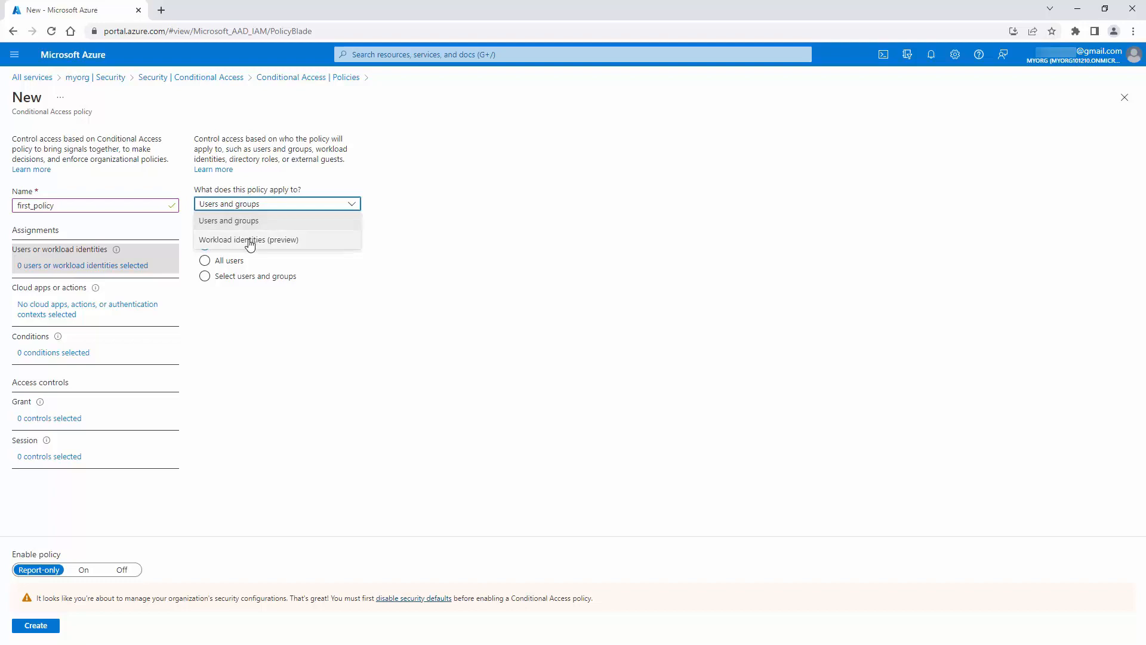
left_click(271, 242)
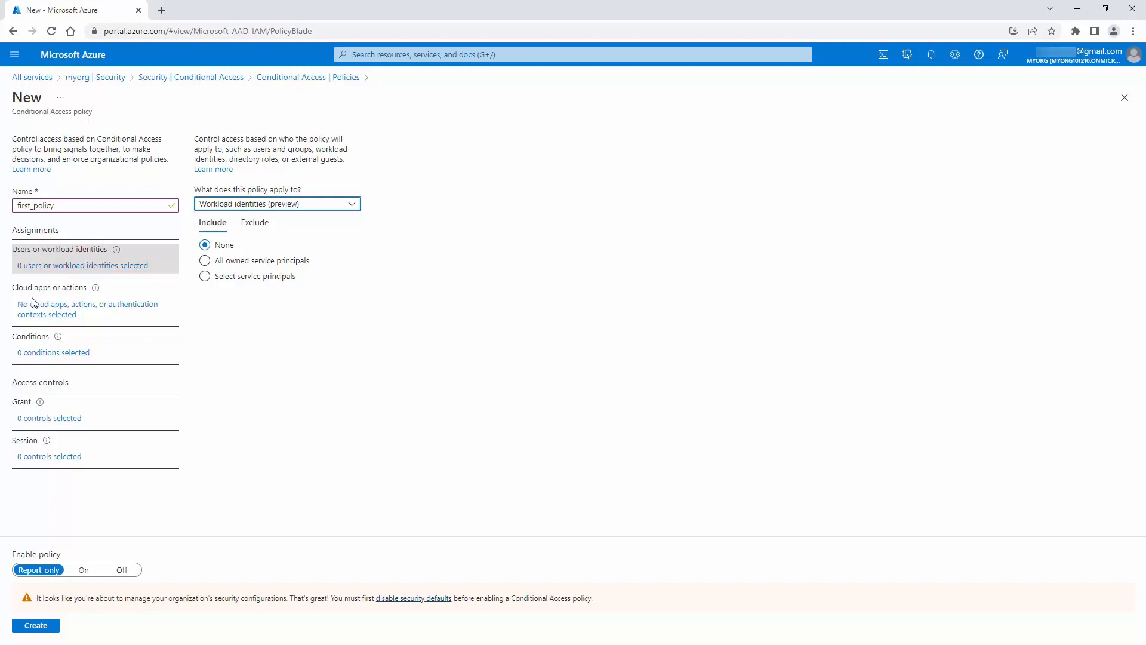
Try the Select apps option in the policy's cloud apps assignment and set the inclusion back to None.
left_click(54, 309)
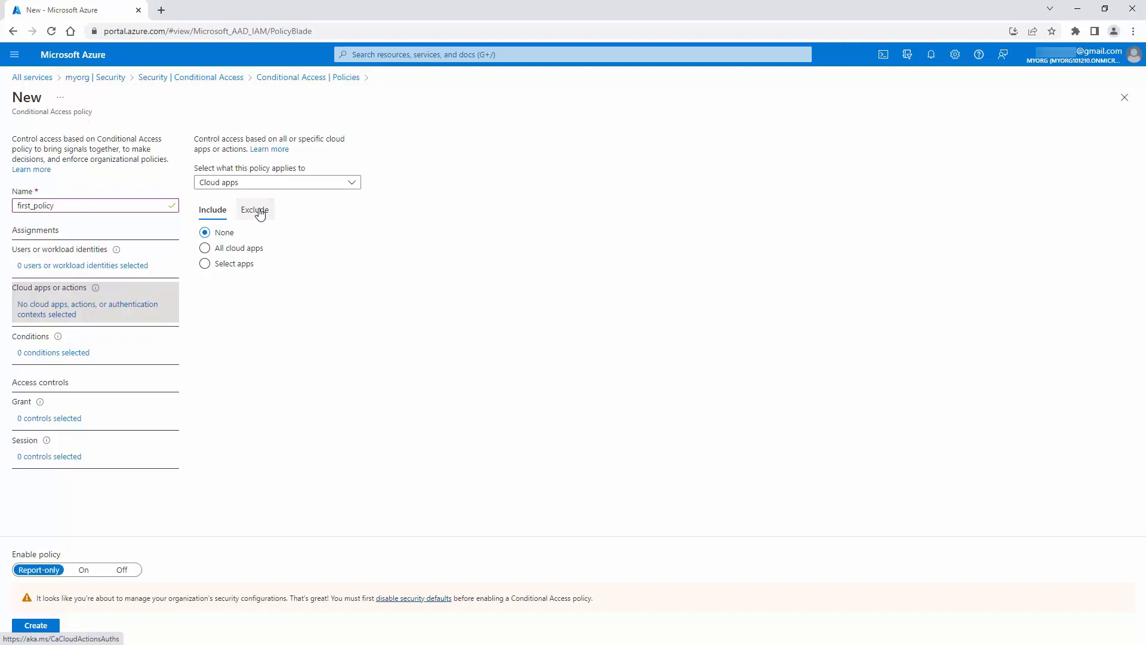
left_click(205, 264)
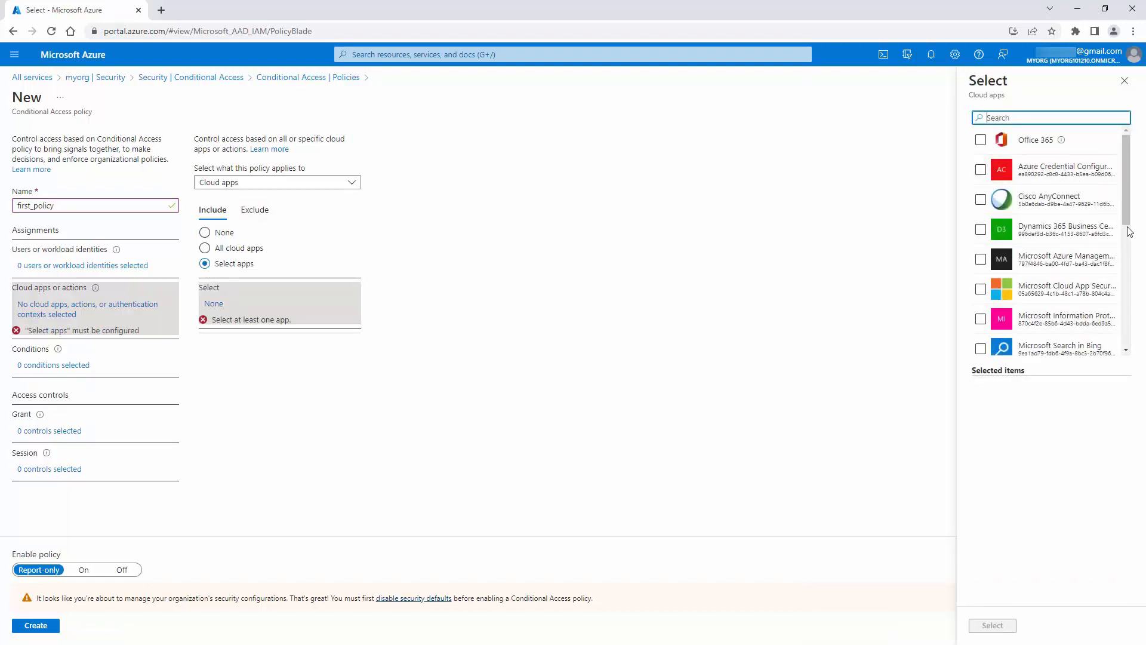
left_click(205, 233)
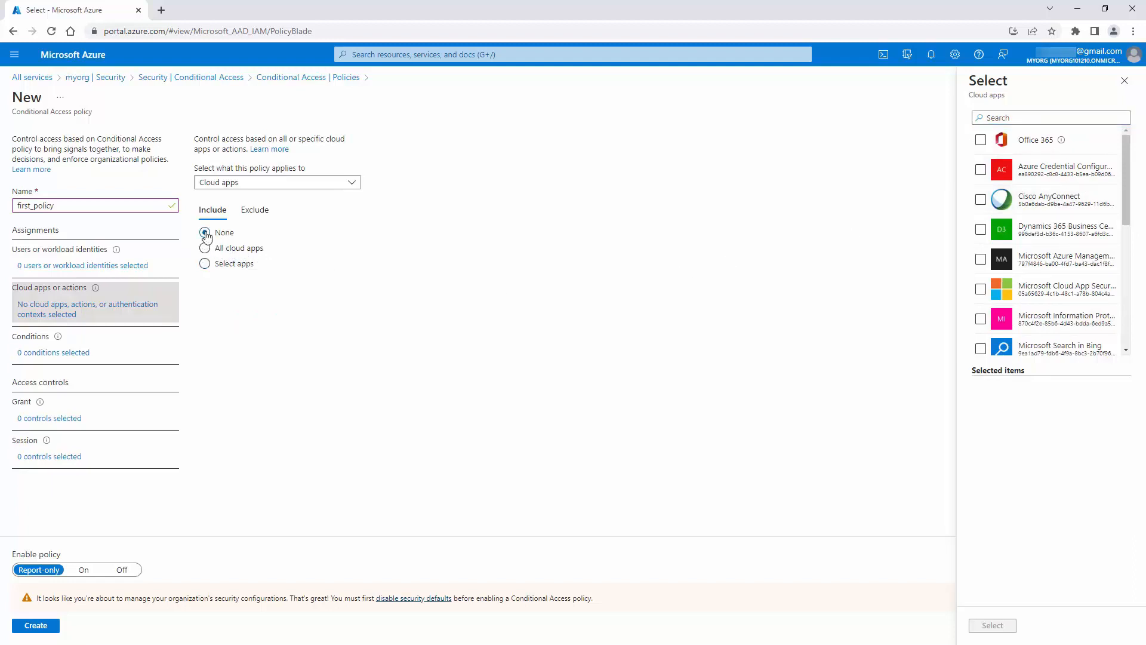
Set the policy to apply to Users and groups, and include specific ones by enabling Users and groups under Select users and groups.
left_click(56, 270)
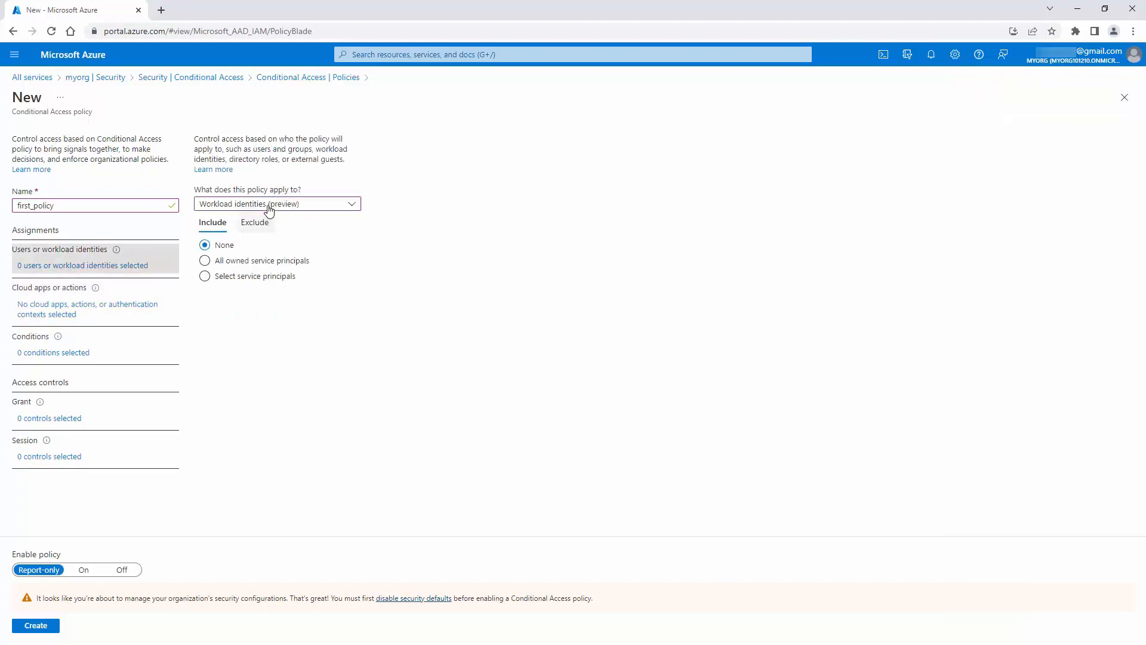
left_click(269, 206)
left_click(222, 222)
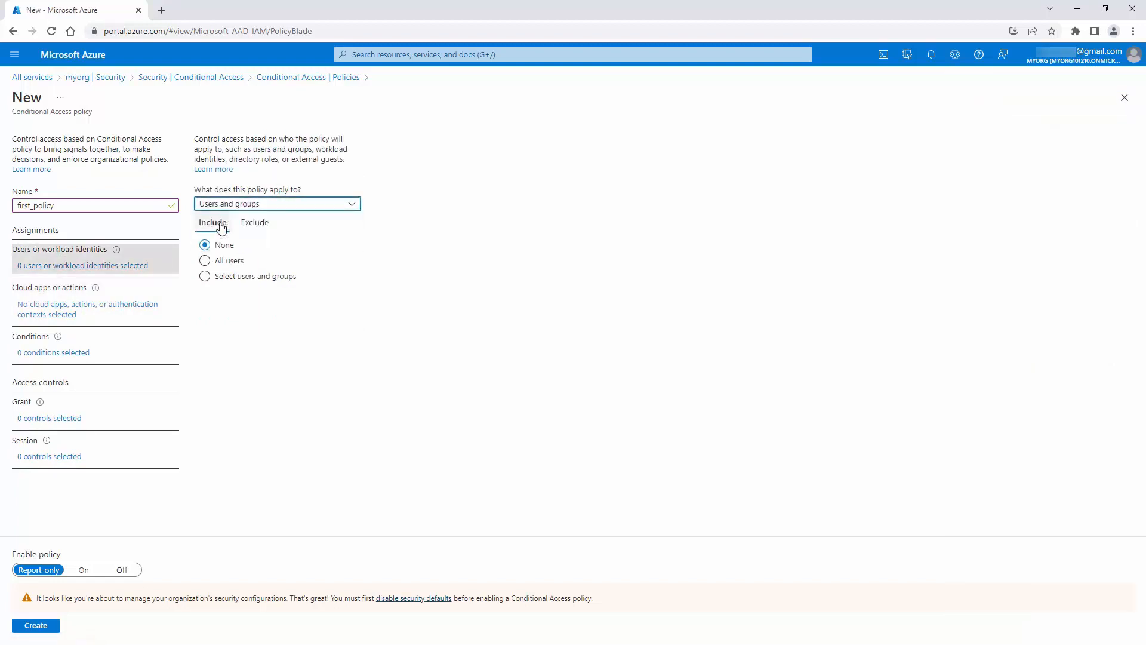
left_click(205, 277)
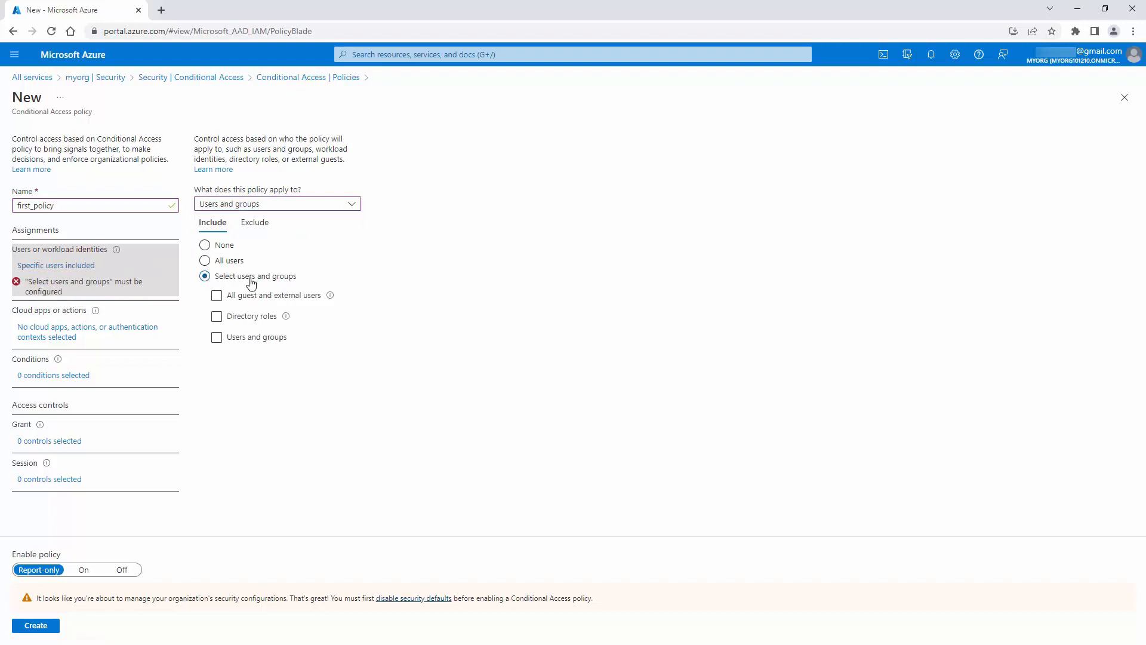
left_click(217, 298)
left_click(217, 338)
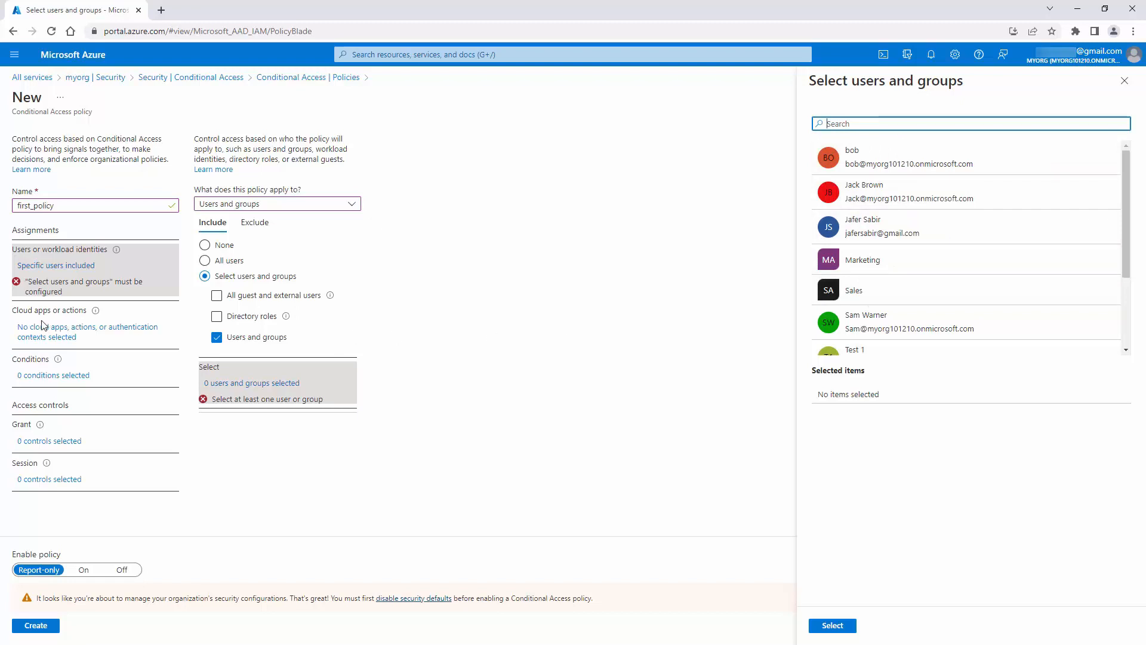
Set the policy's cloud apps or actions assignment to apply to User actions.
left_click(47, 340)
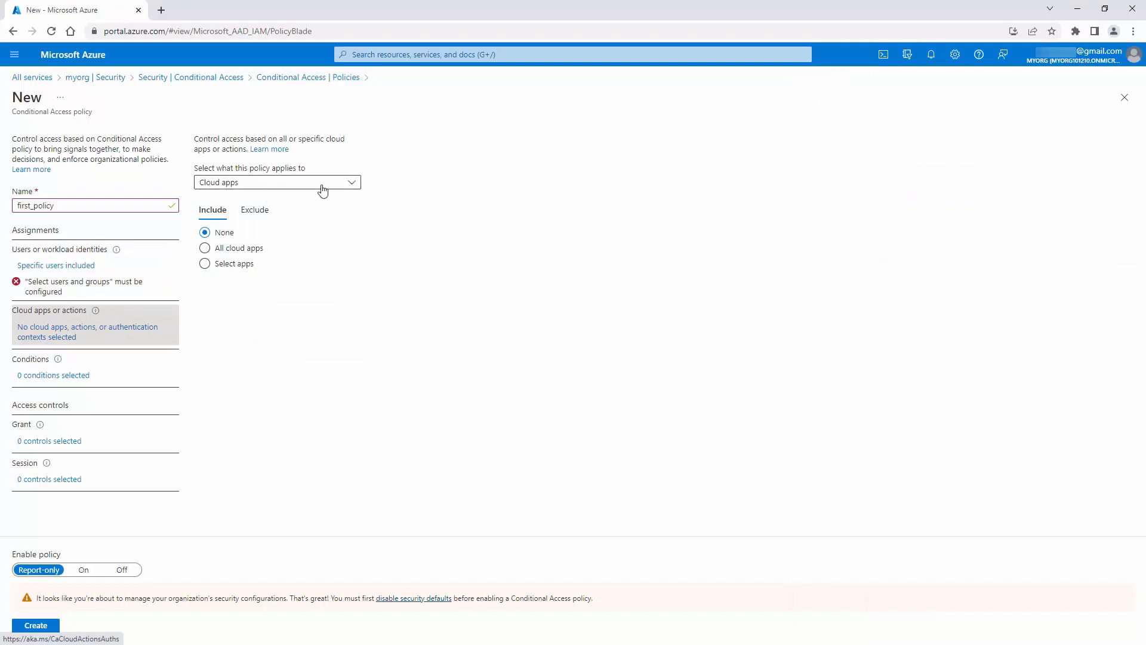
left_click(353, 184)
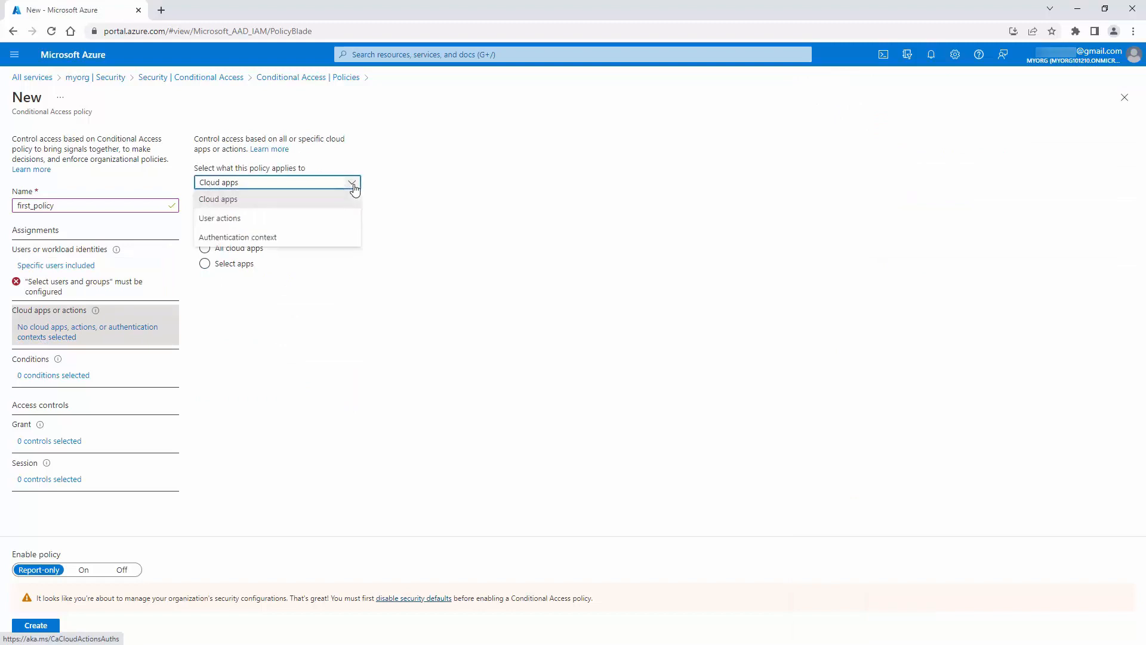
left_click(222, 220)
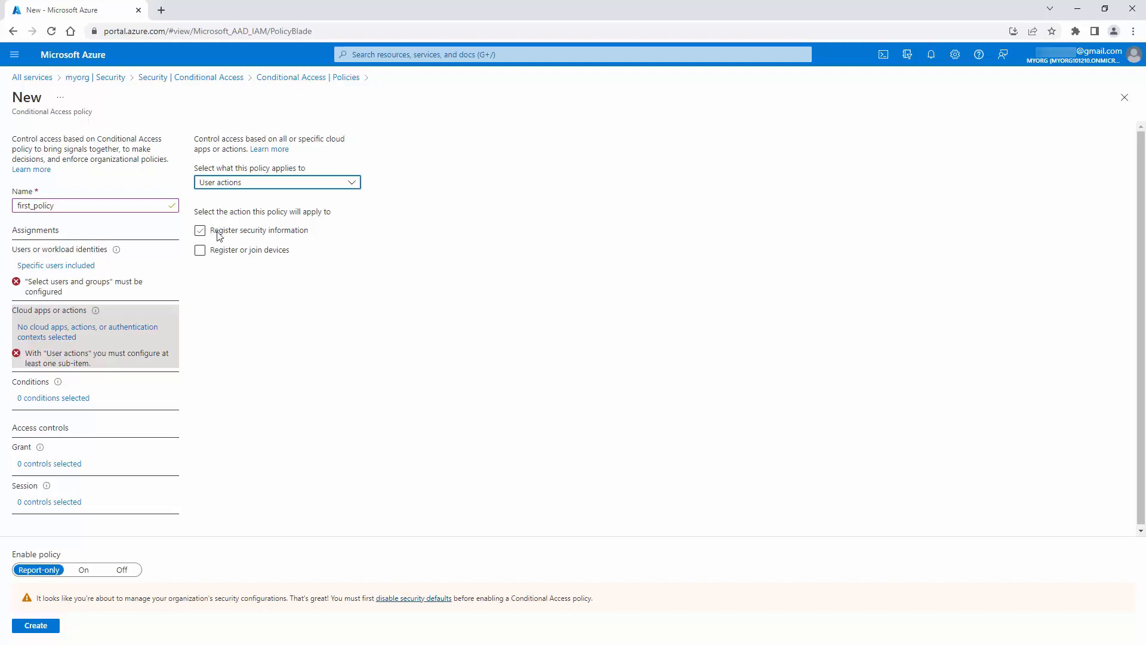
Try to include the Register security information user action, and shorten the crashed page's address to portal.azure.com to reopen the portal.
left_click(217, 231)
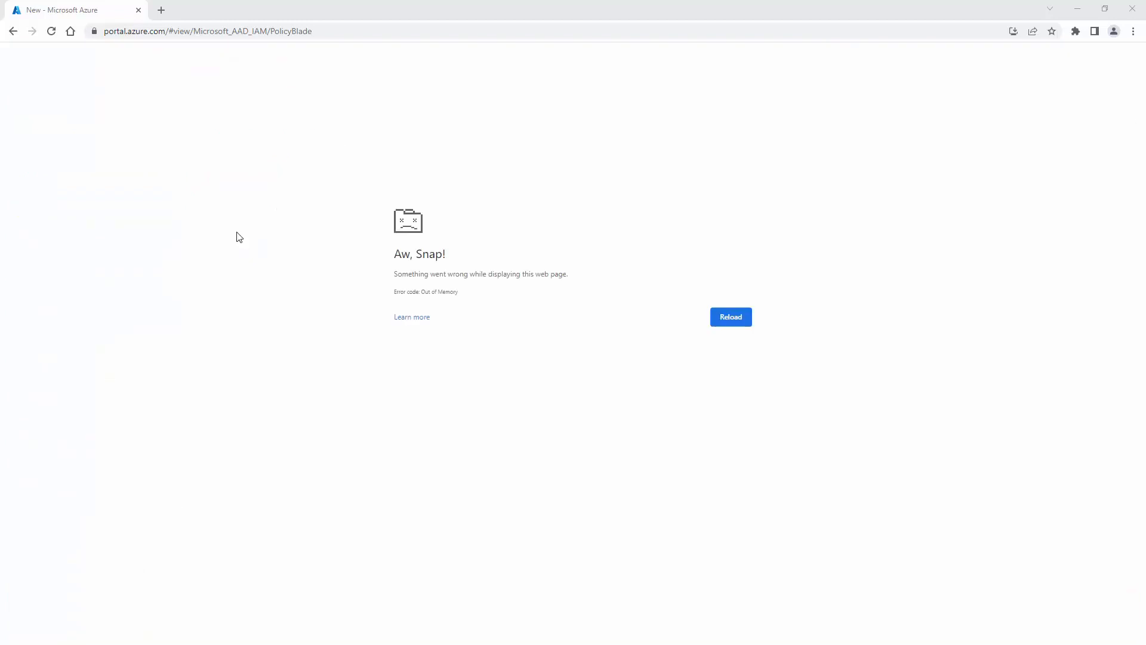
left_click(171, 33)
left_click(171, 33)
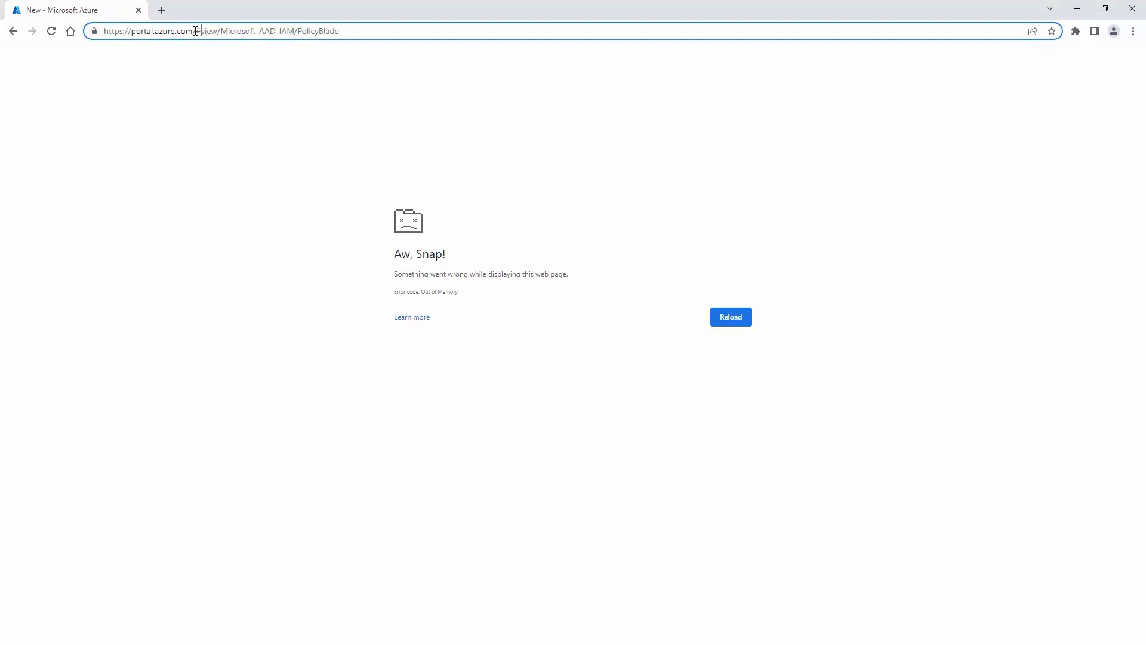
left_click_drag(196, 31, 521, 2)
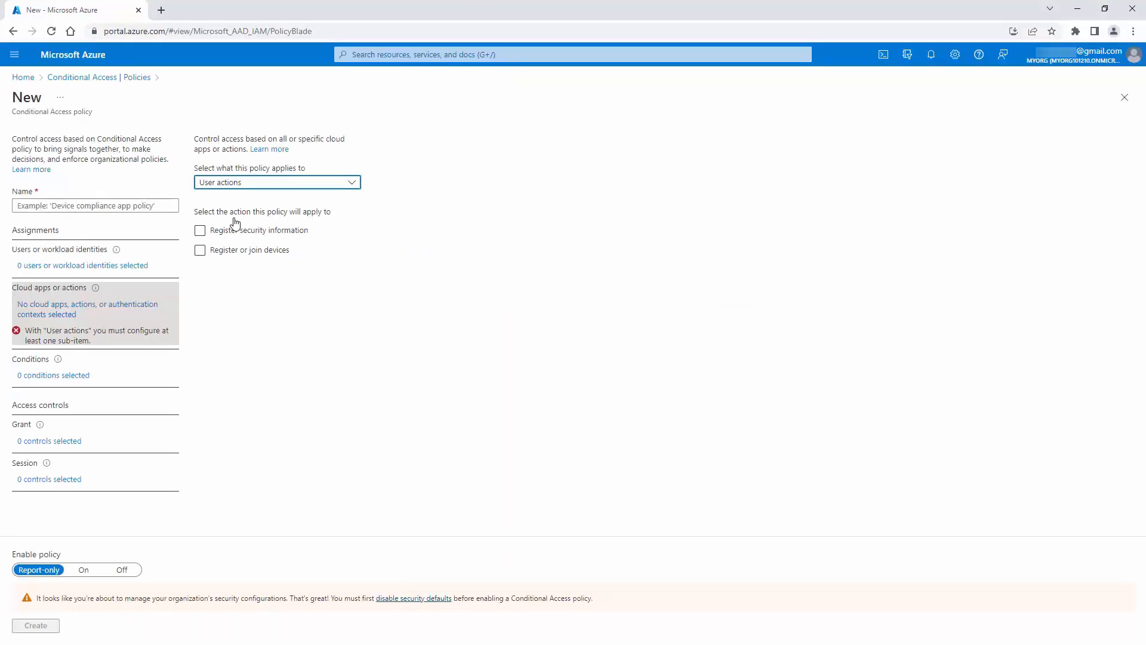
Include the Register security information user action in the policy's cloud apps or actions assignment.
left_click(216, 234)
left_click(246, 237)
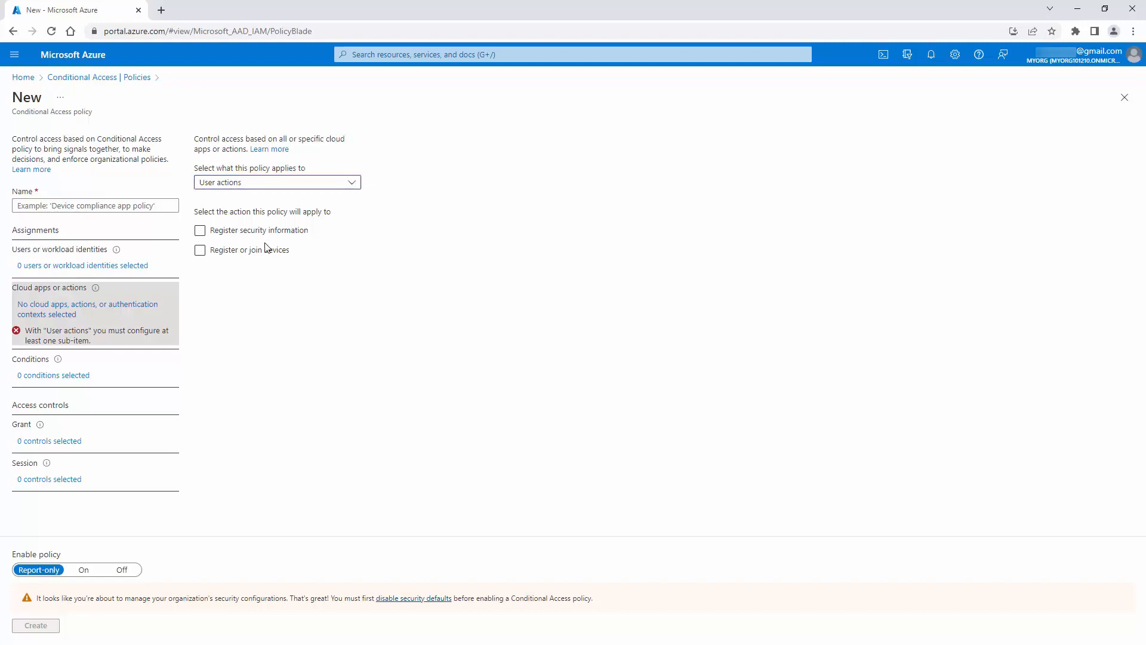
left_click(200, 231)
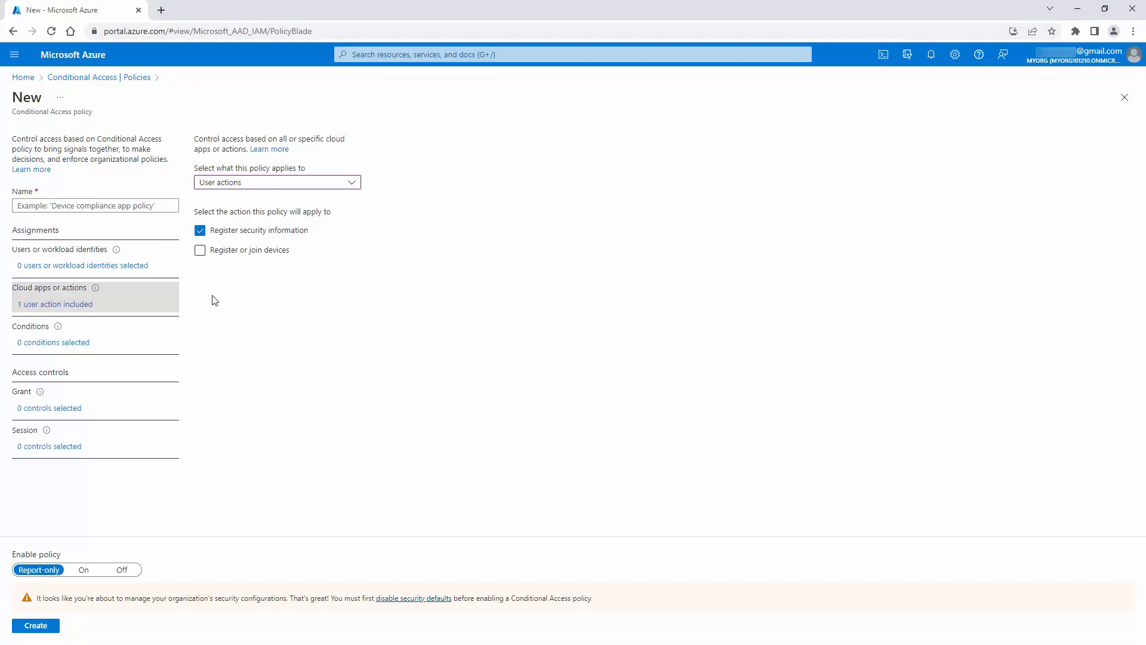
Configure the policy's Locations condition to include Any location and exclude All trusted locations.
left_click(54, 346)
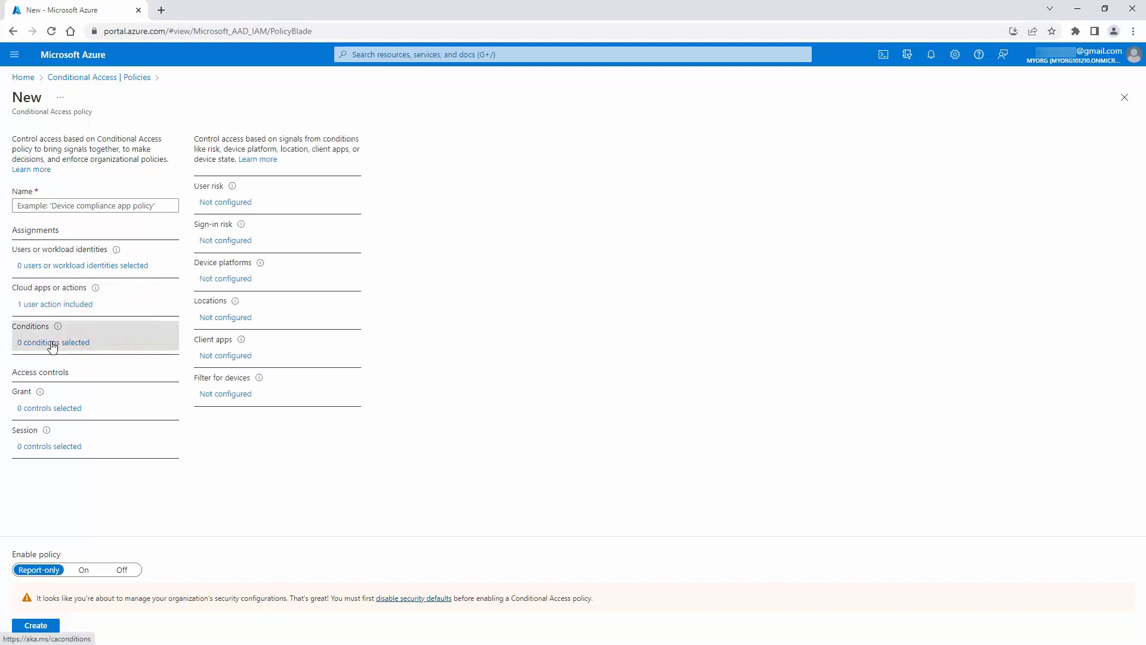
left_click(224, 322)
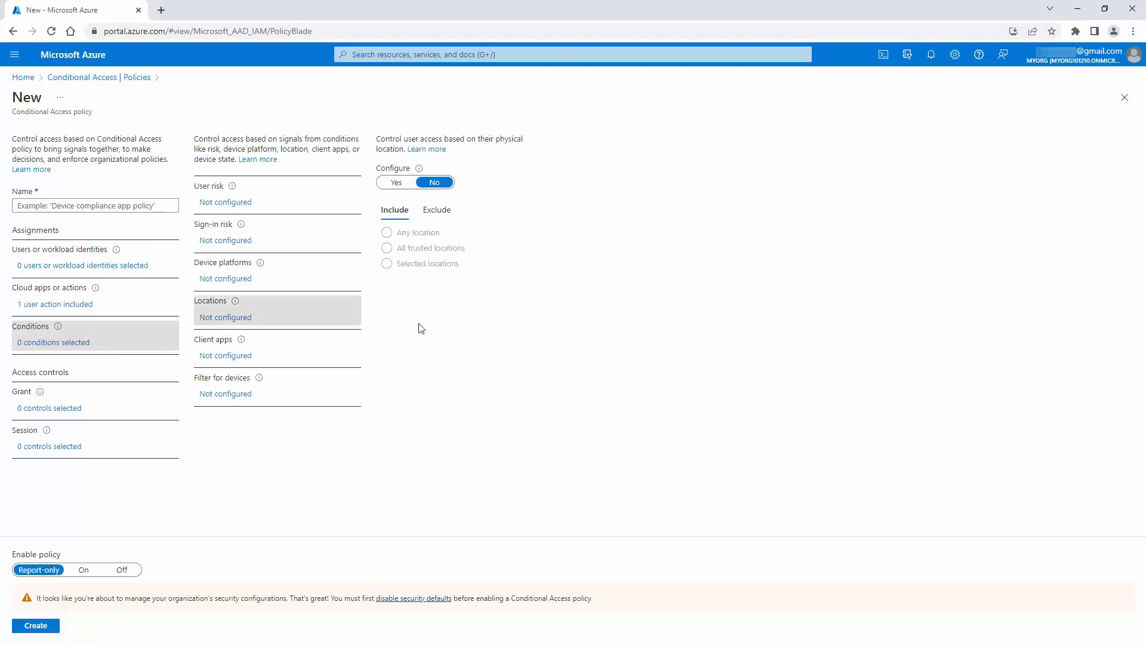
left_click(393, 186)
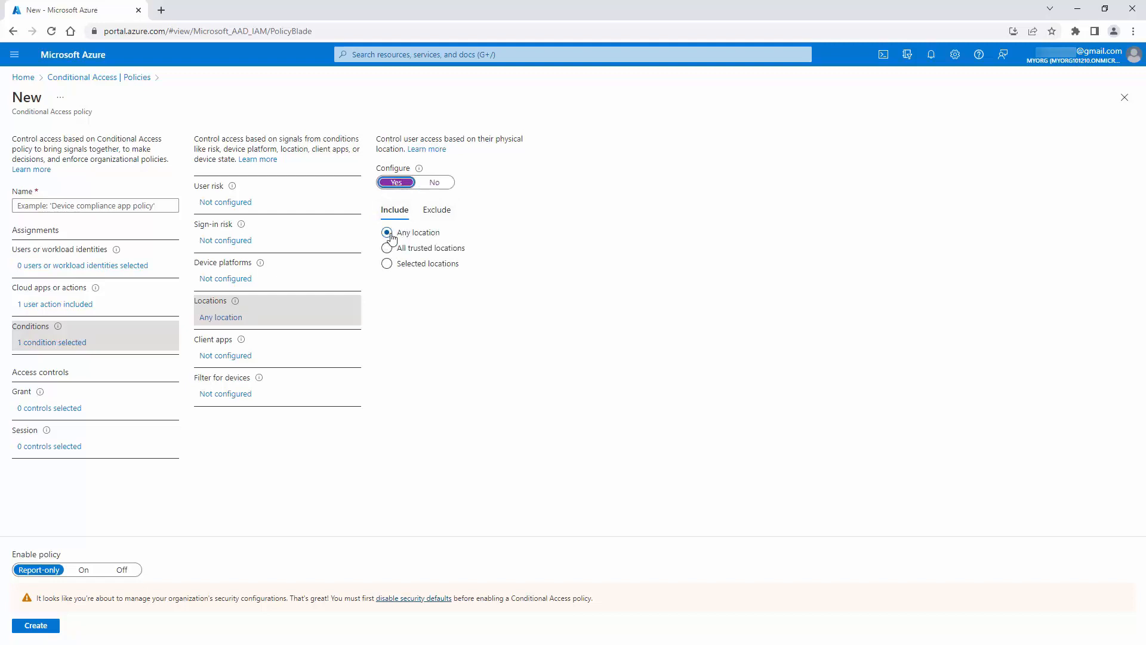
left_click(440, 213)
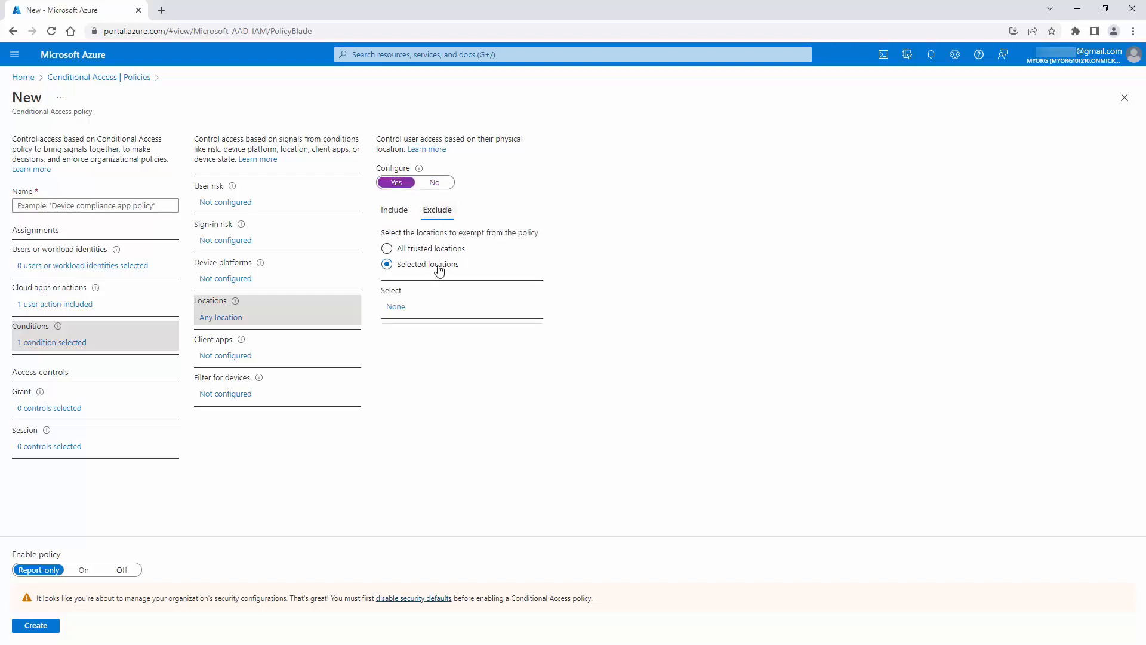
left_click(388, 249)
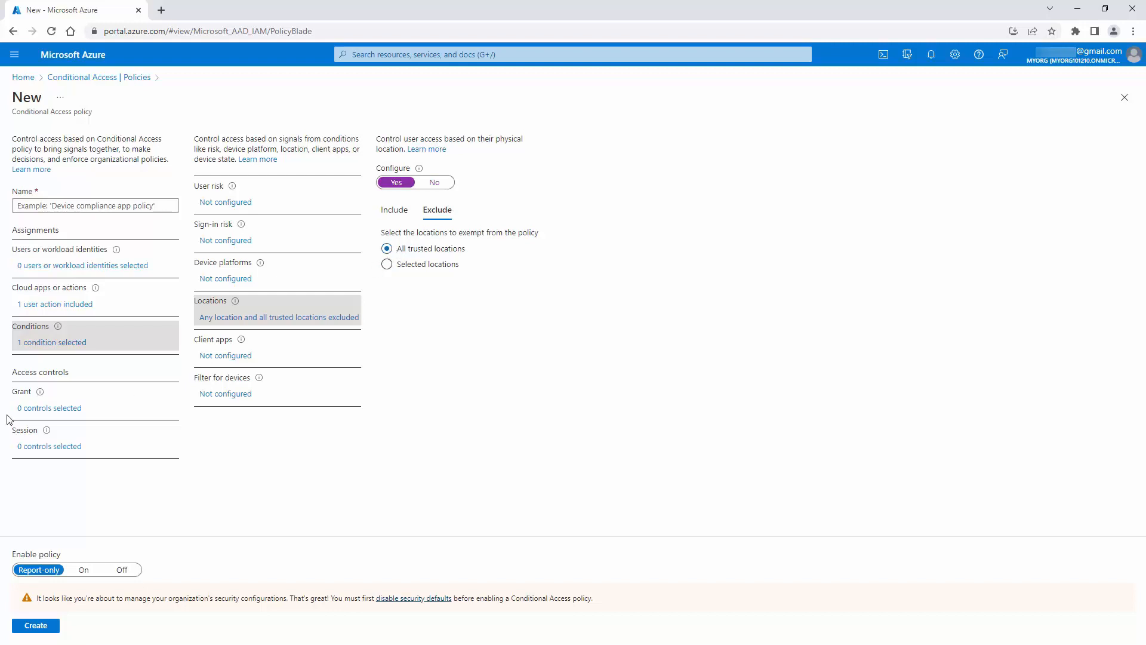
Try Block access in the policy's Grant controls and discard the unsaved edit.
left_click(46, 409)
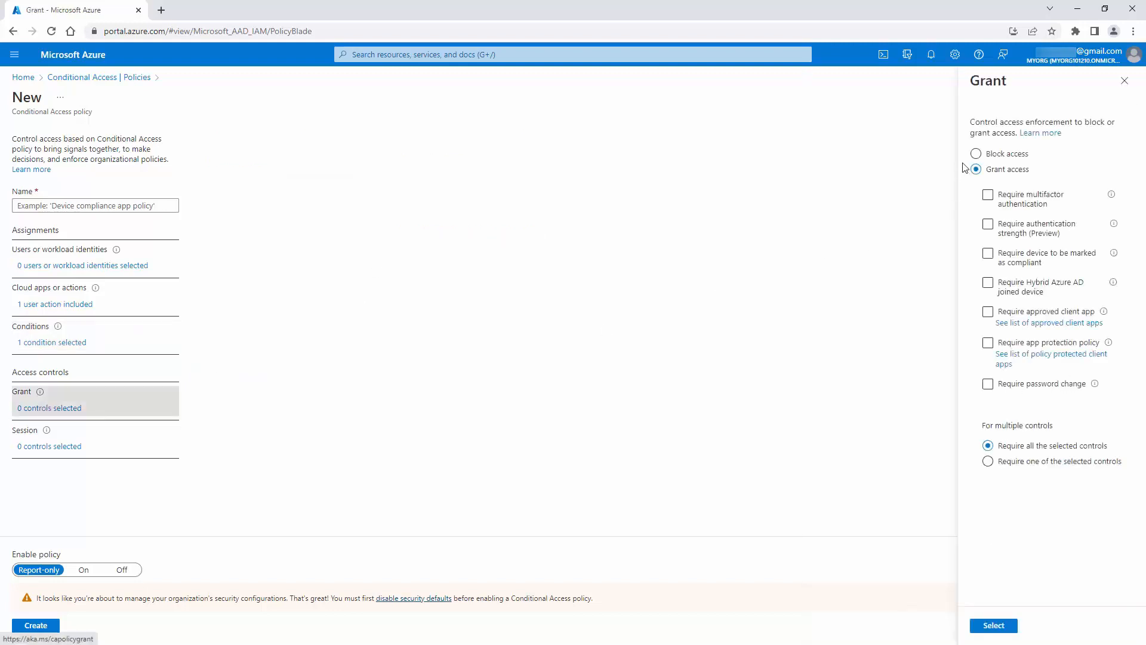
left_click(976, 155)
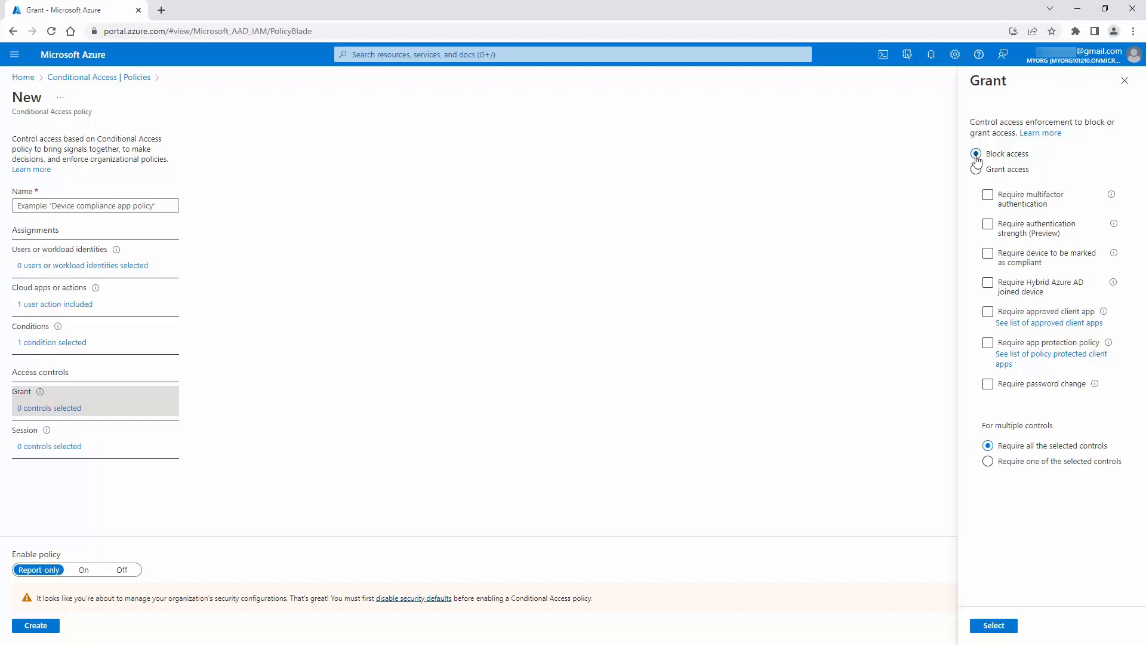
left_click(1126, 82)
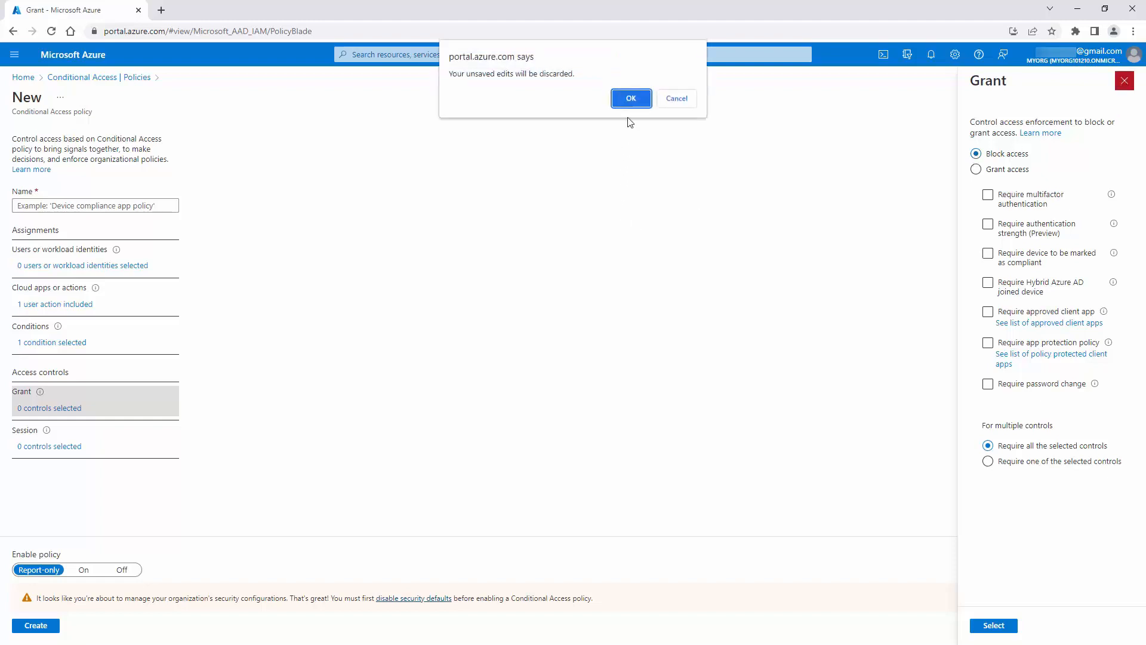
left_click(631, 100)
Clear the Register security information action and switch what the policy applies to between Authentication context and User actions, leaving User actions selected.
left_click(51, 305)
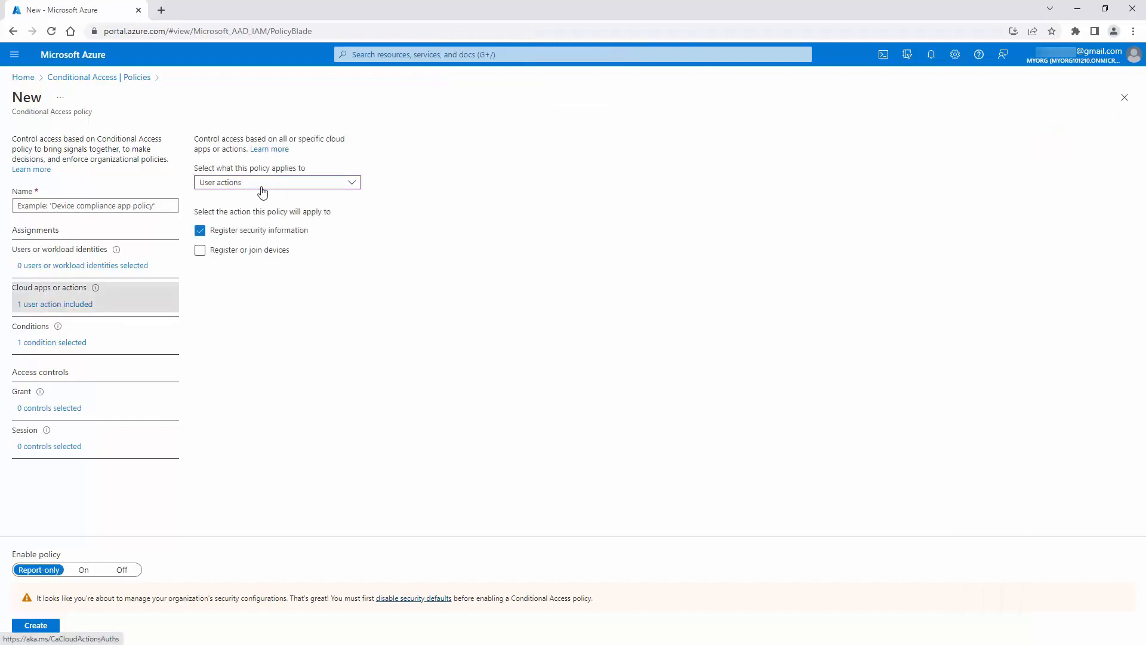
left_click(200, 231)
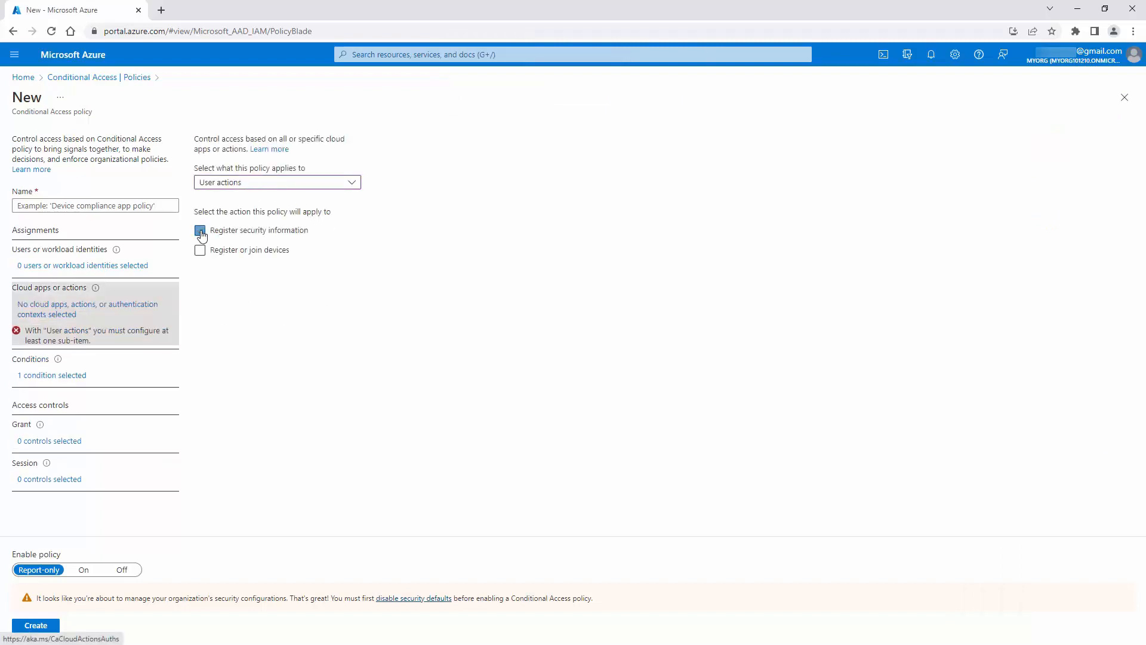
left_click(355, 187)
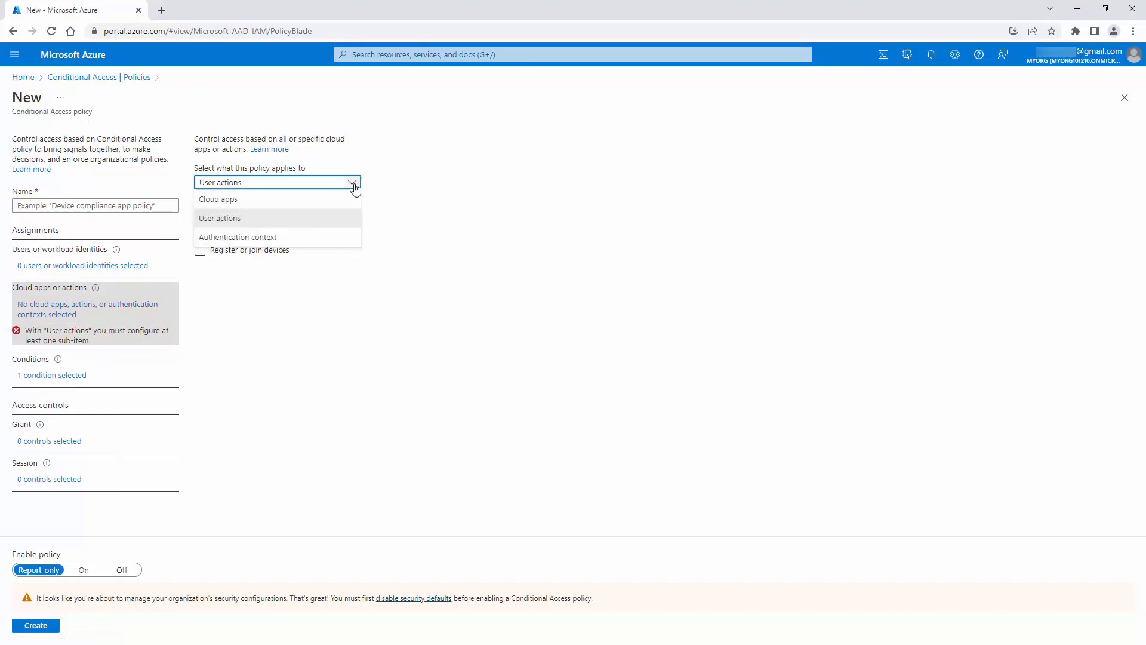
left_click(241, 238)
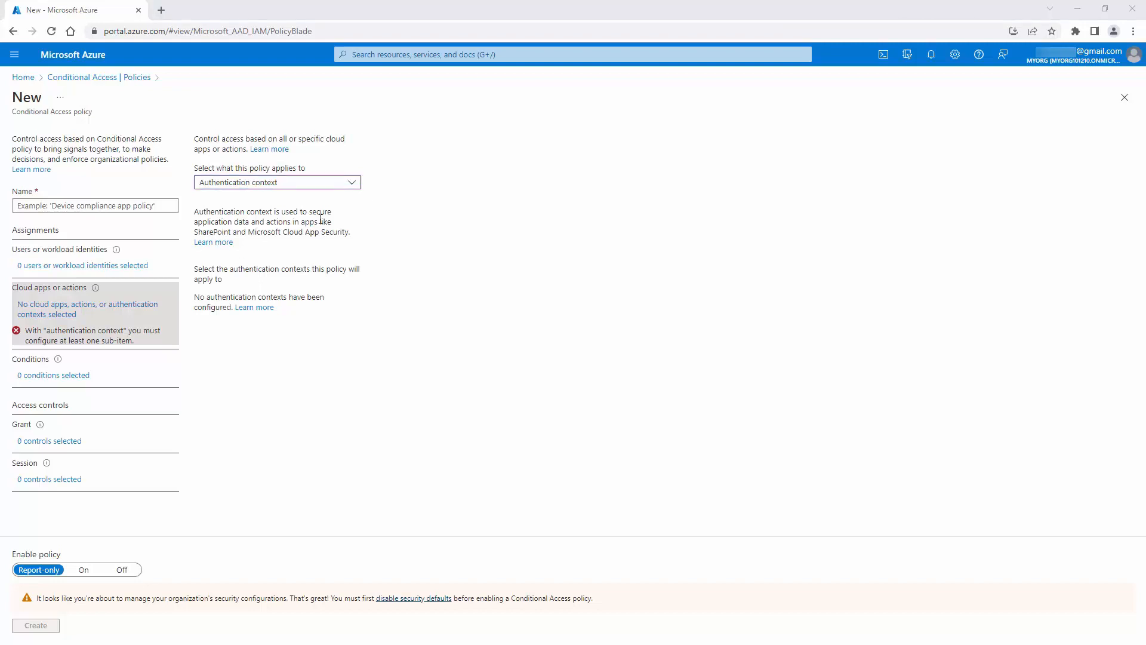
left_click(350, 186)
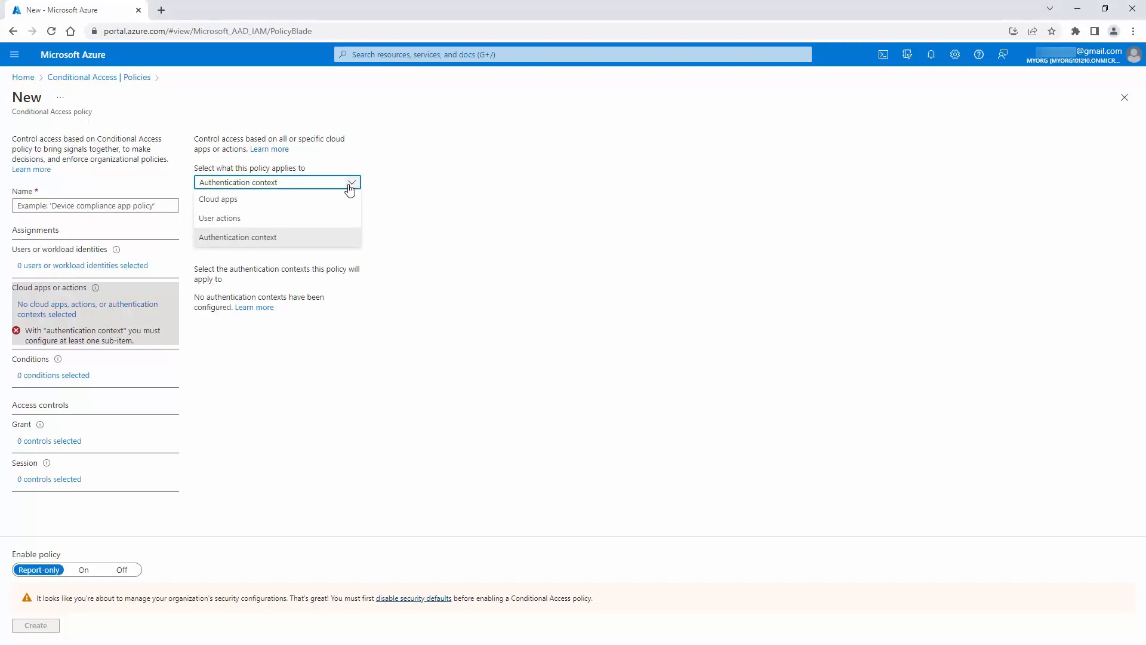
left_click(236, 221)
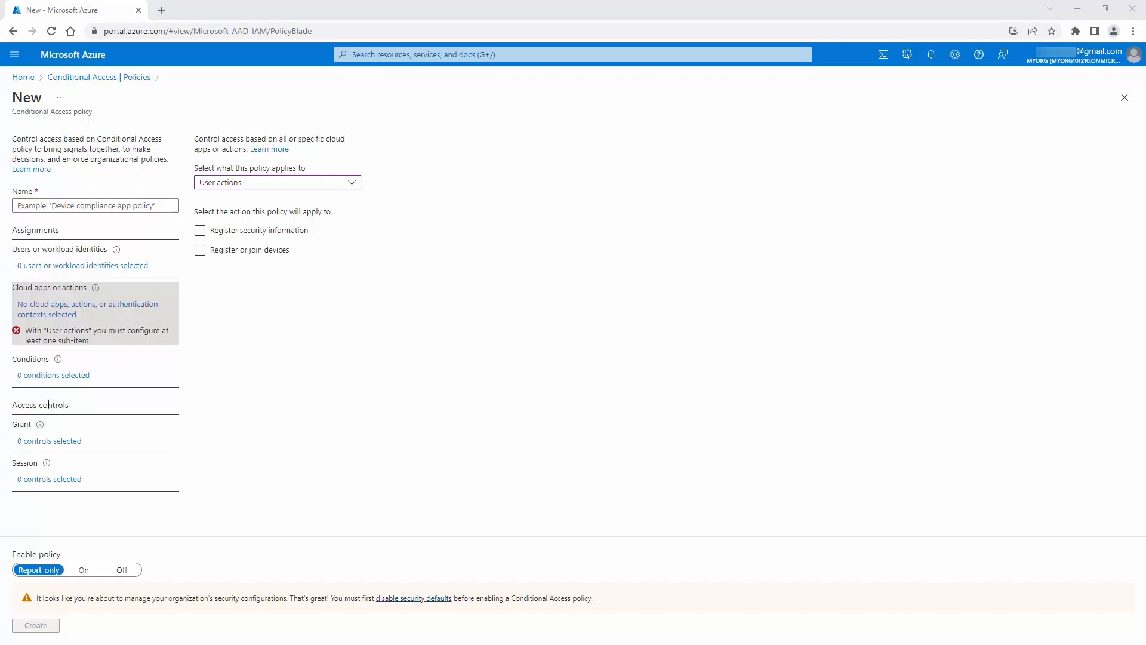
Try the User risk condition with the High and Medium levels, then clear both levels and set Configure back to No.
left_click(51, 377)
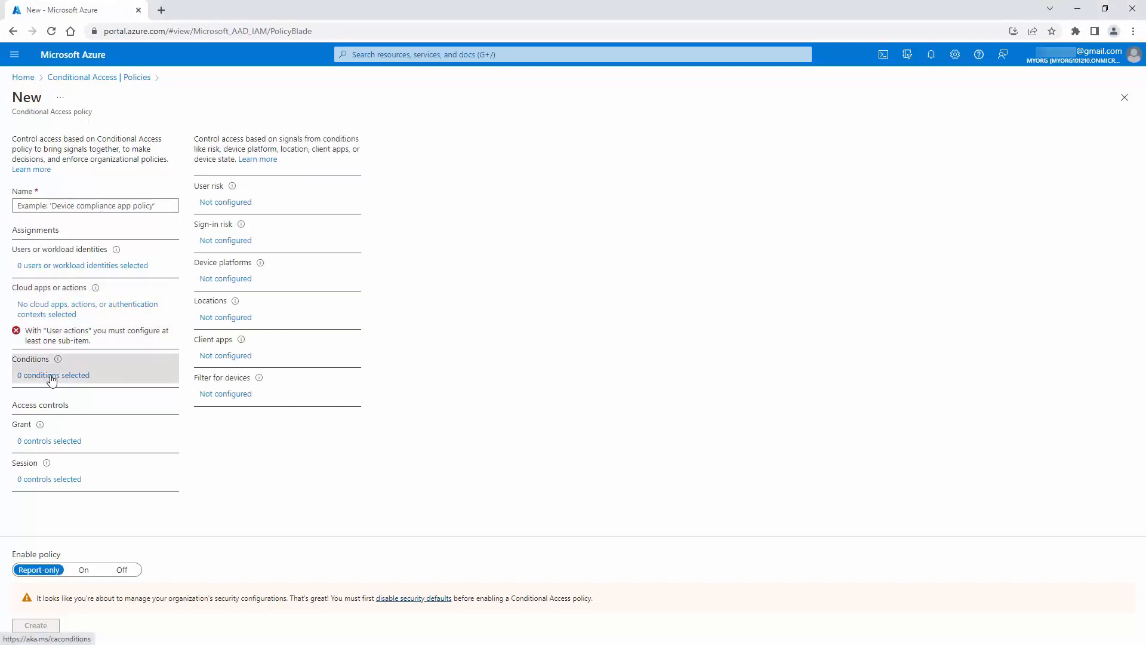
left_click(222, 203)
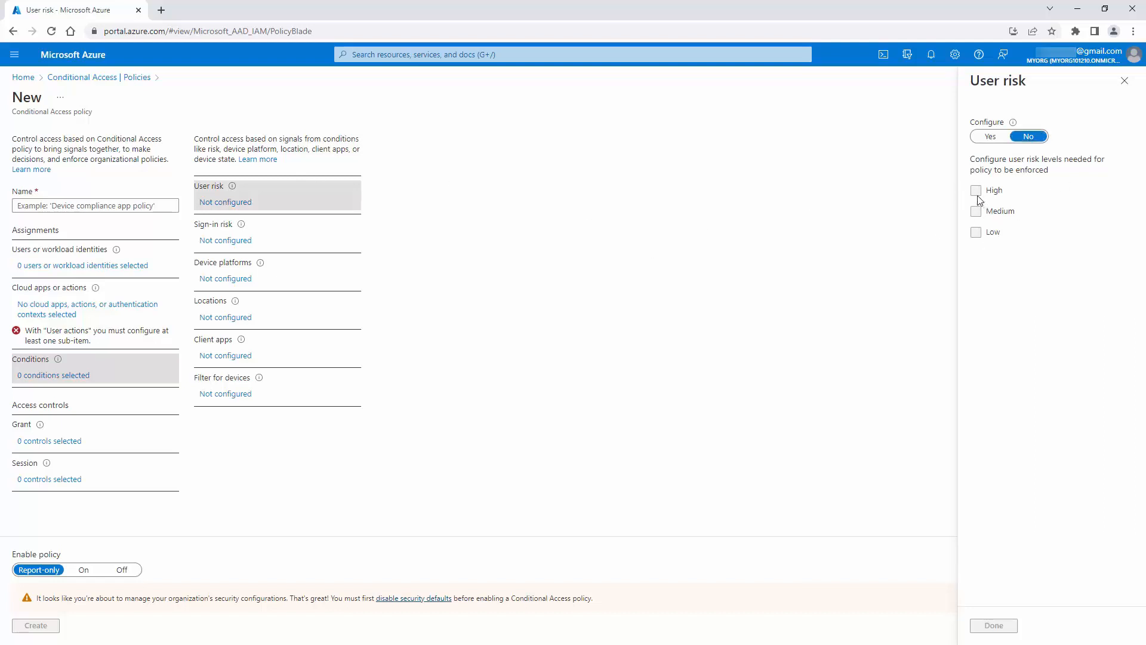
left_click(990, 137)
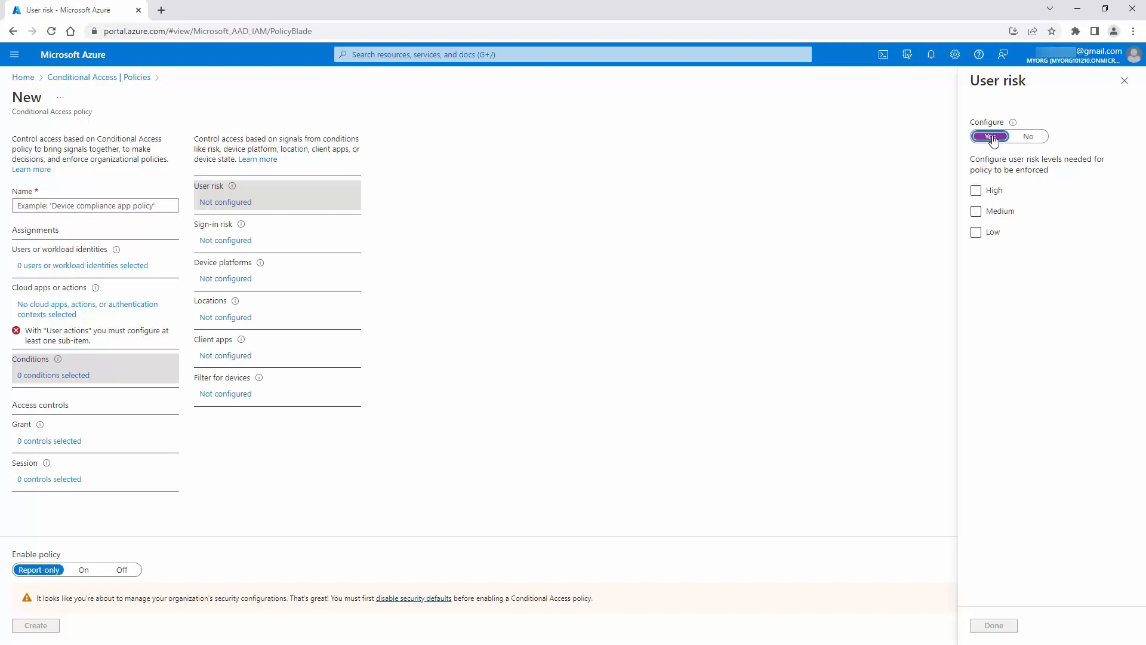
left_click(976, 191)
left_click(977, 212)
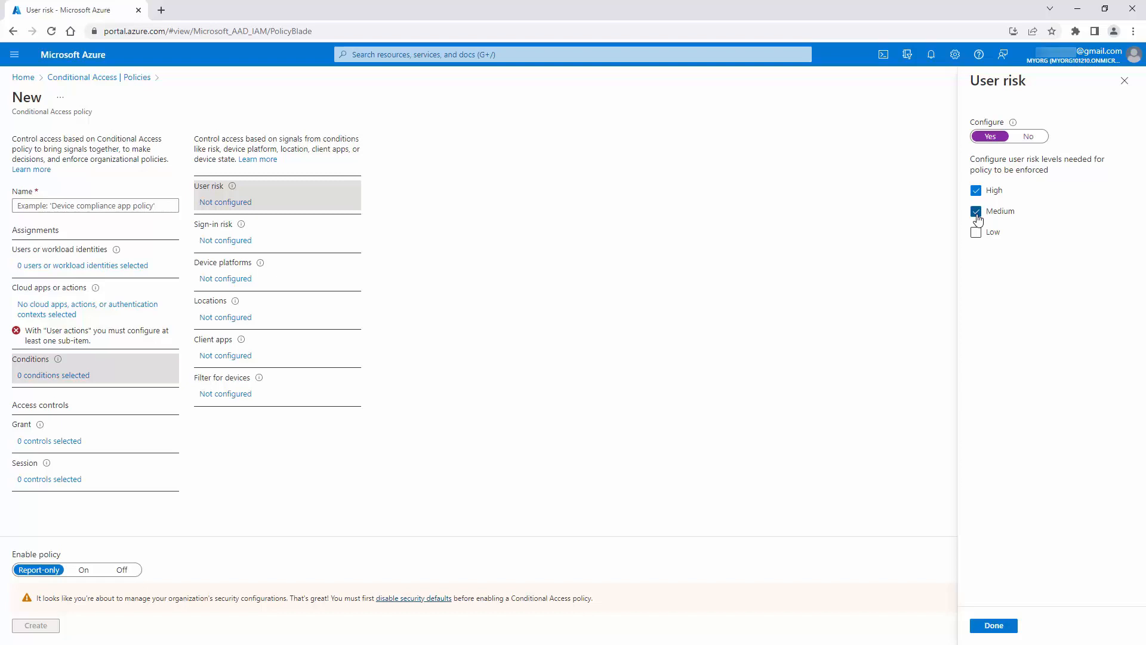
left_click(976, 212)
left_click(977, 191)
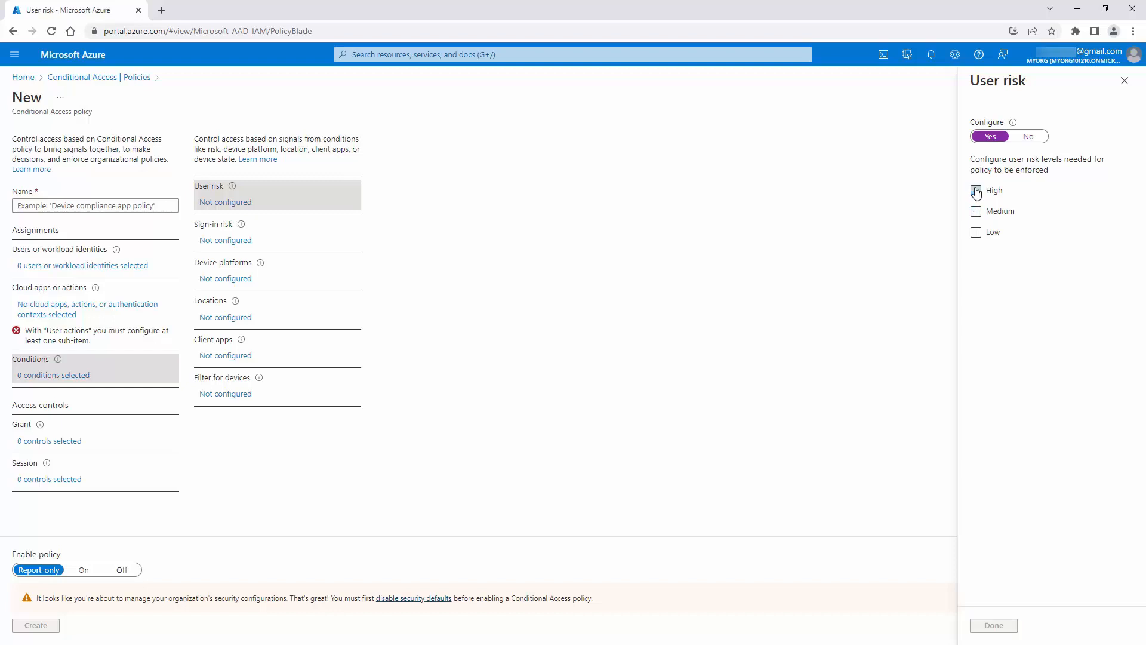
left_click(1029, 136)
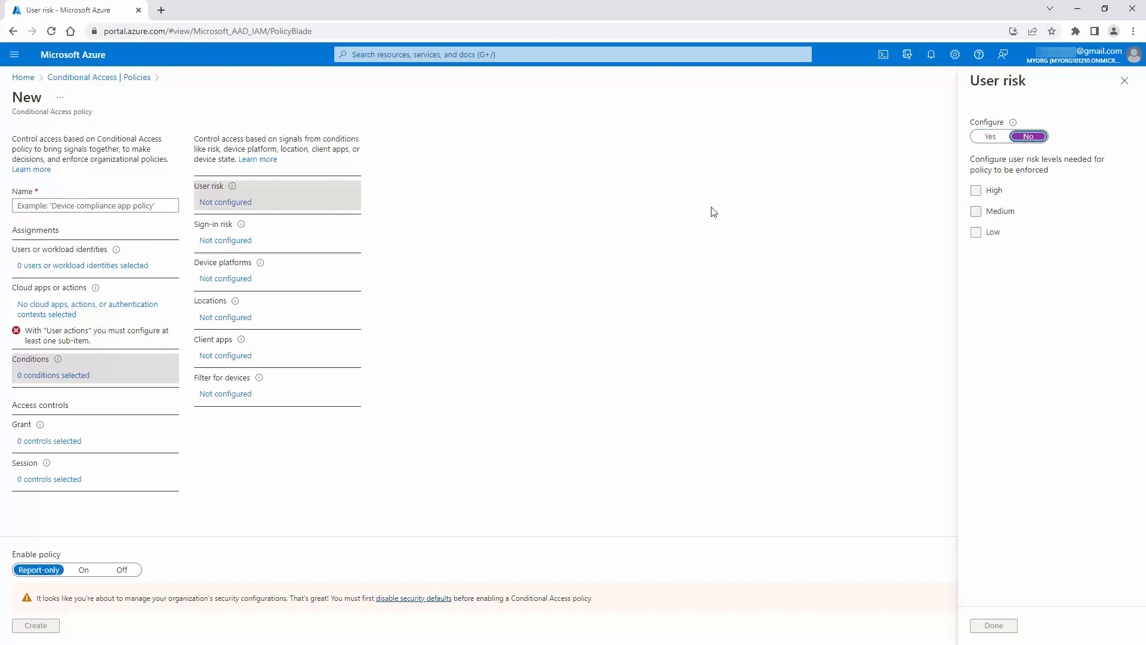
Discard the User risk edits and examine the options of the Sign-in risk and Device platforms conditions.
left_click(230, 240)
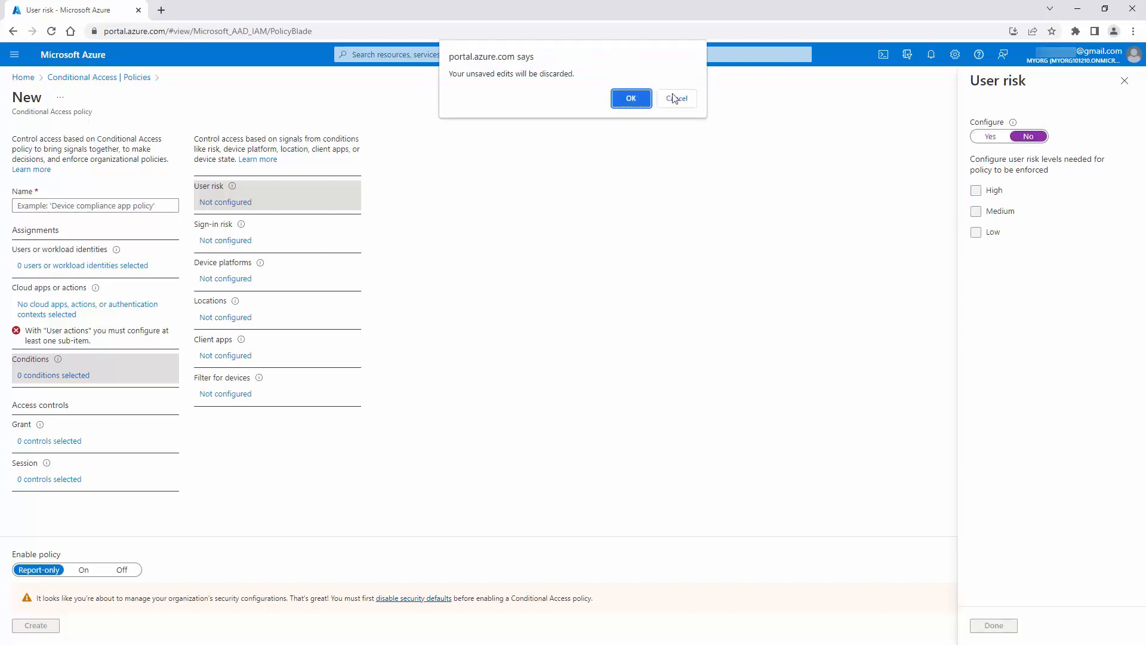
left_click(631, 99)
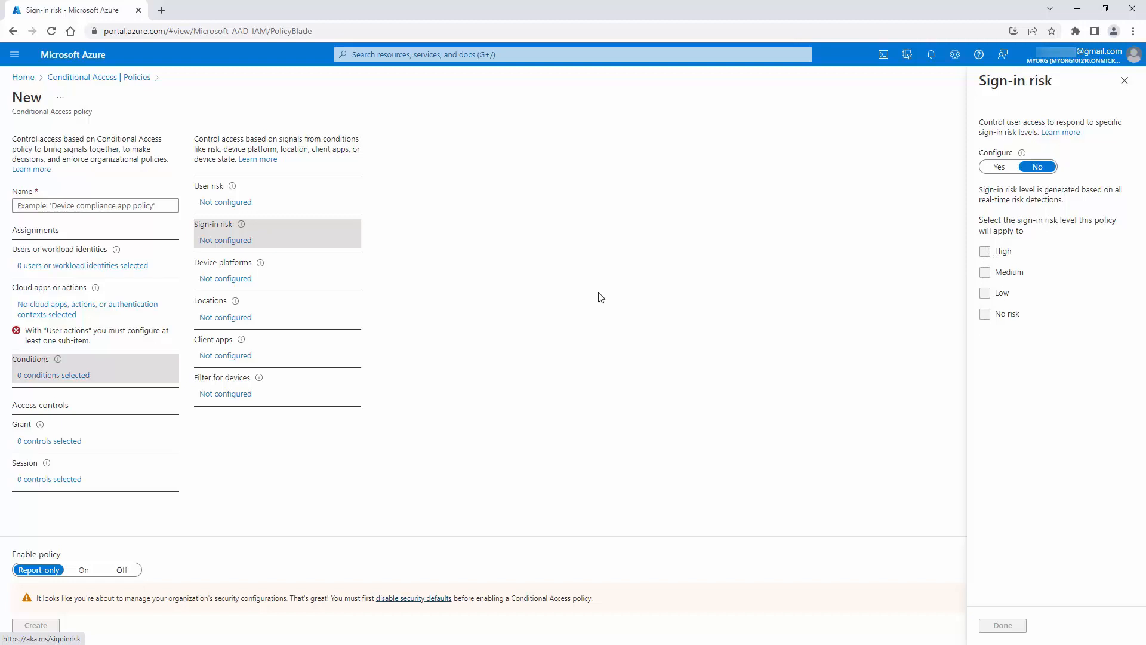
left_click(232, 281)
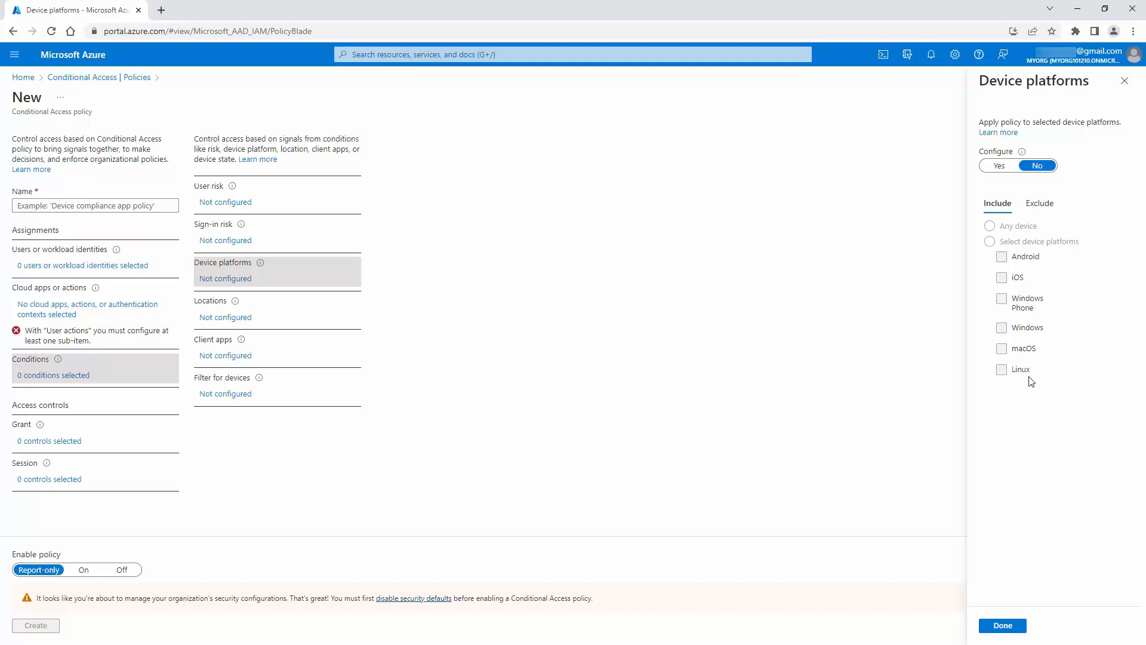
Try the All trusted locations and Selected locations options of the Locations condition, and set Configure back to No.
left_click(215, 324)
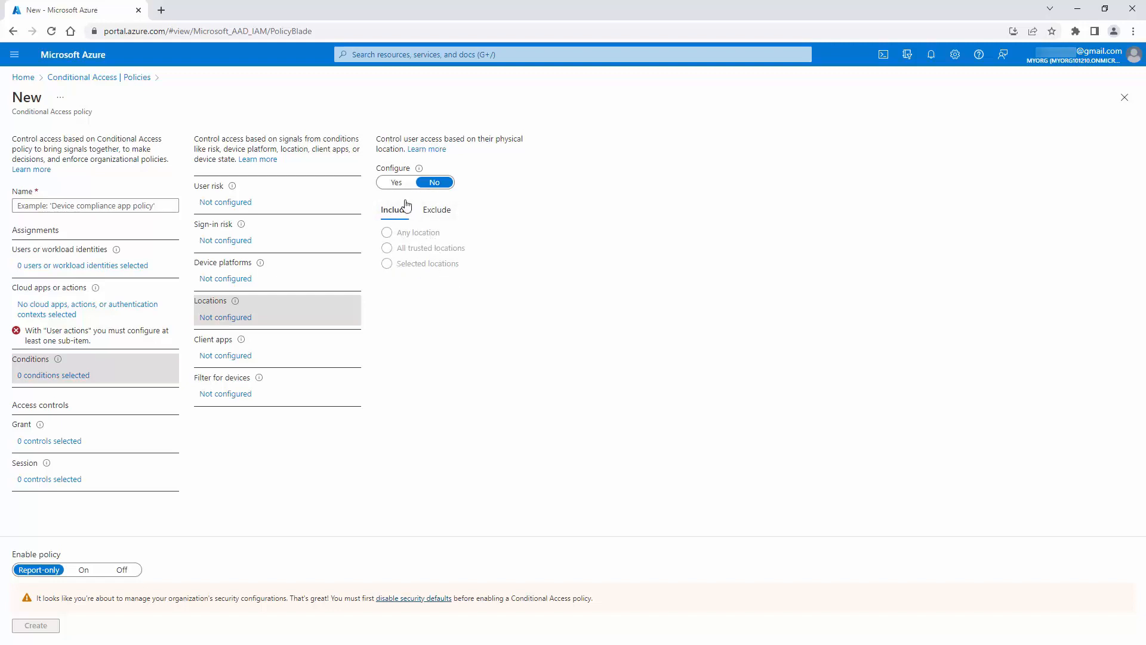
left_click(397, 183)
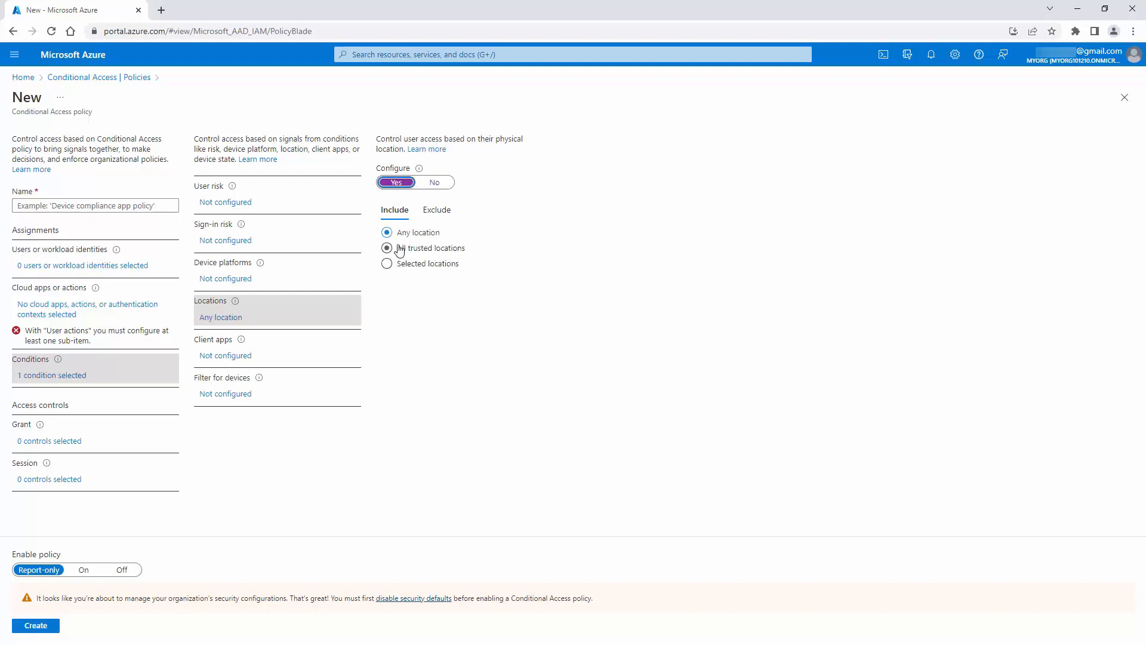
left_click(393, 250)
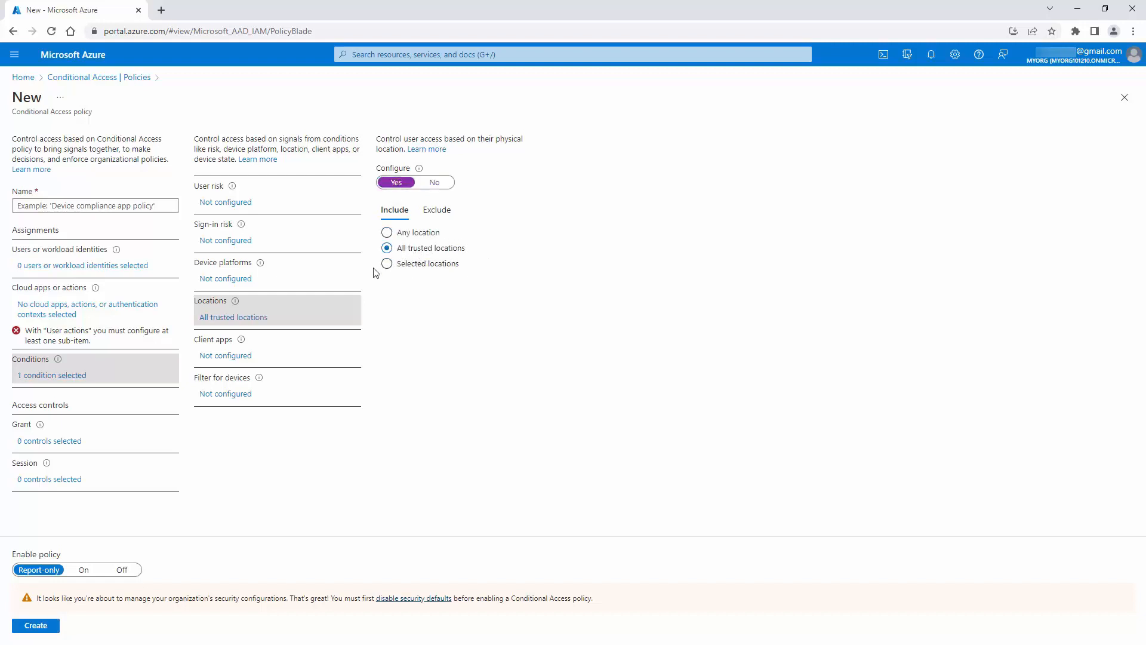
left_click(387, 264)
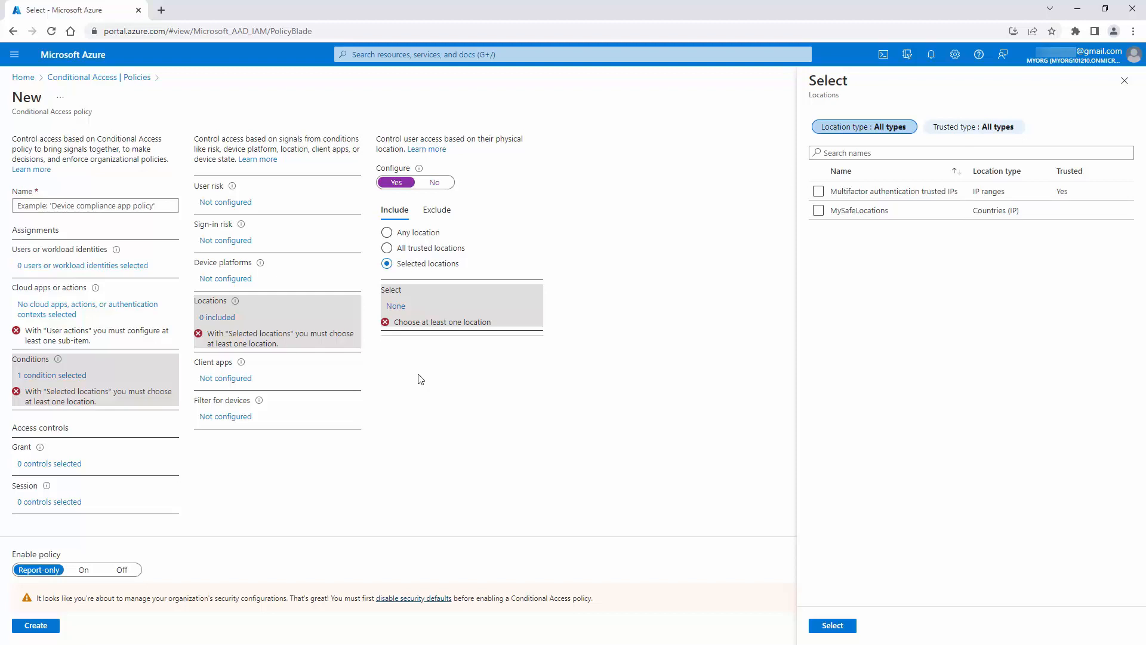
left_click(434, 182)
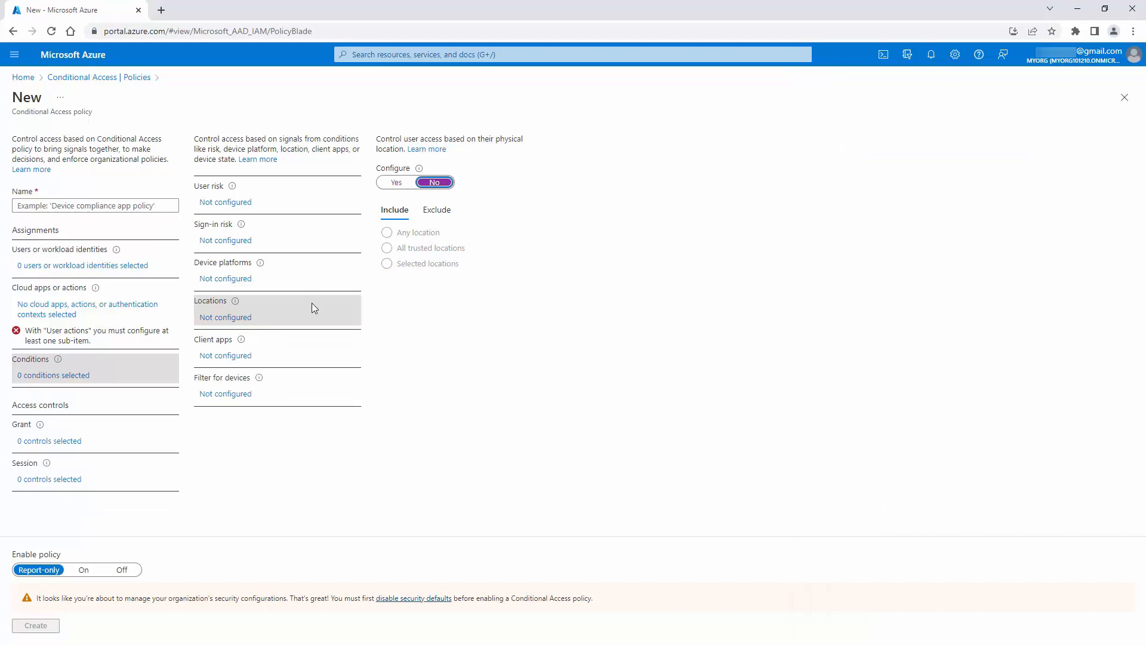
Examine the options of the Client apps and Filter for devices conditions.
left_click(222, 356)
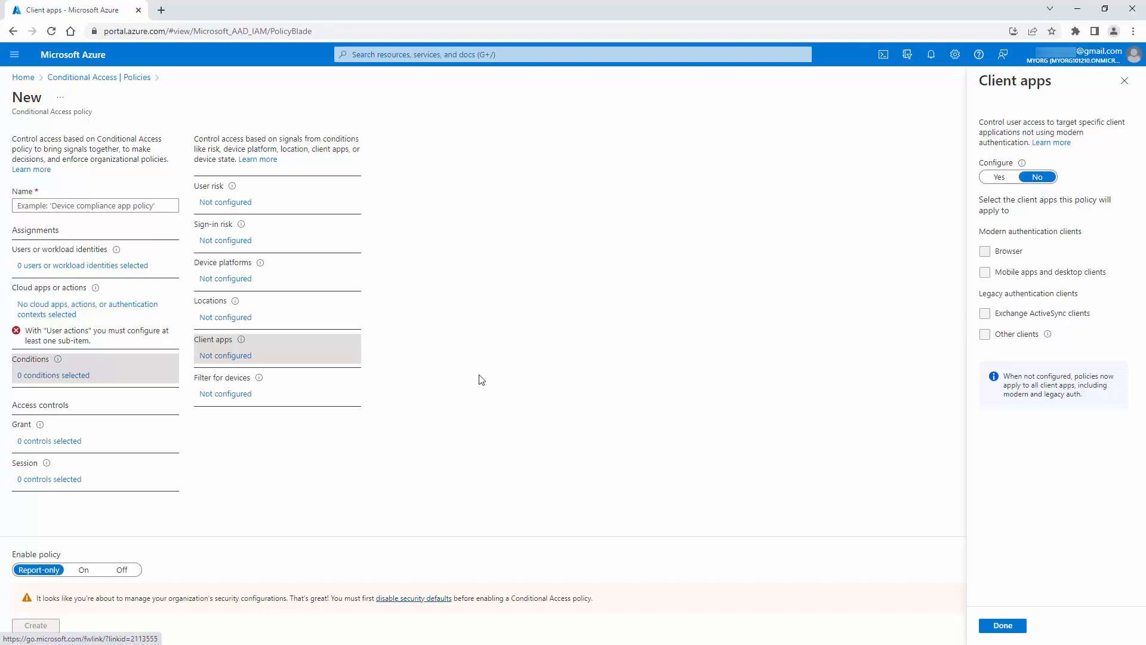
left_click(226, 394)
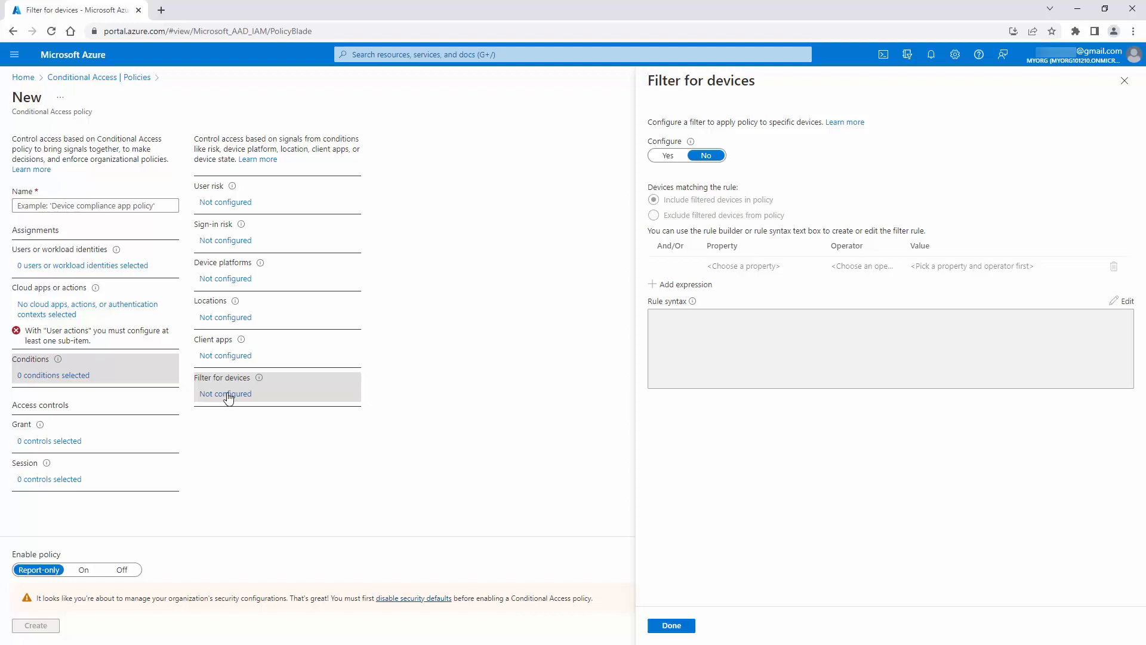
Try enabling the device filter with a second expression row, and choose IsCompliant as the first row's property.
left_click(668, 156)
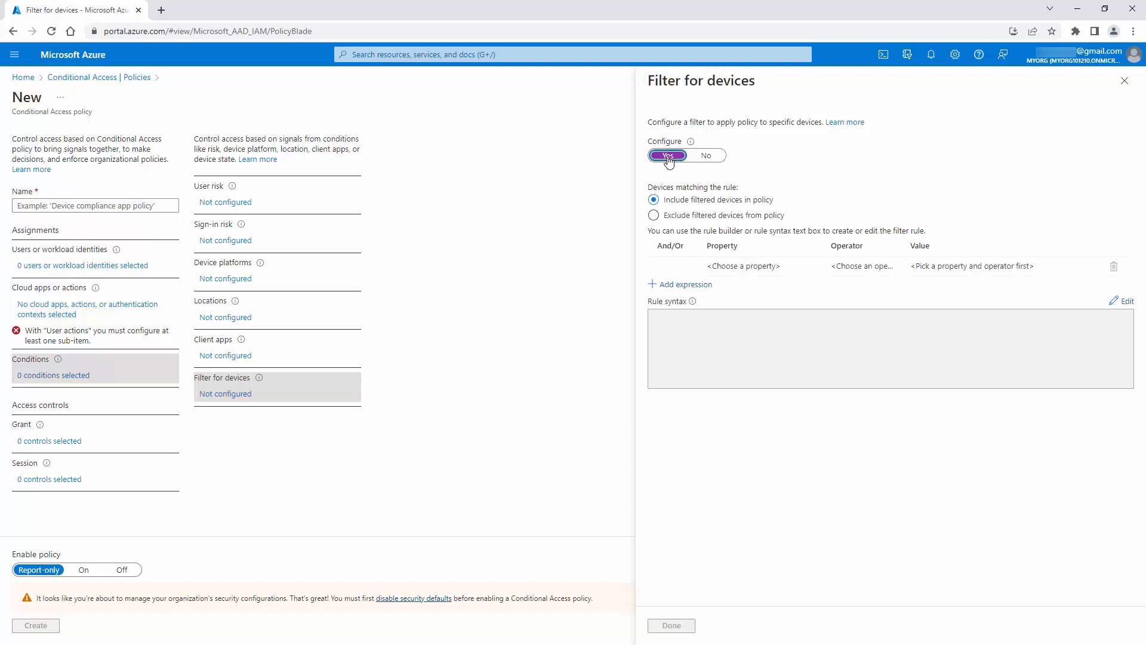
left_click(667, 288)
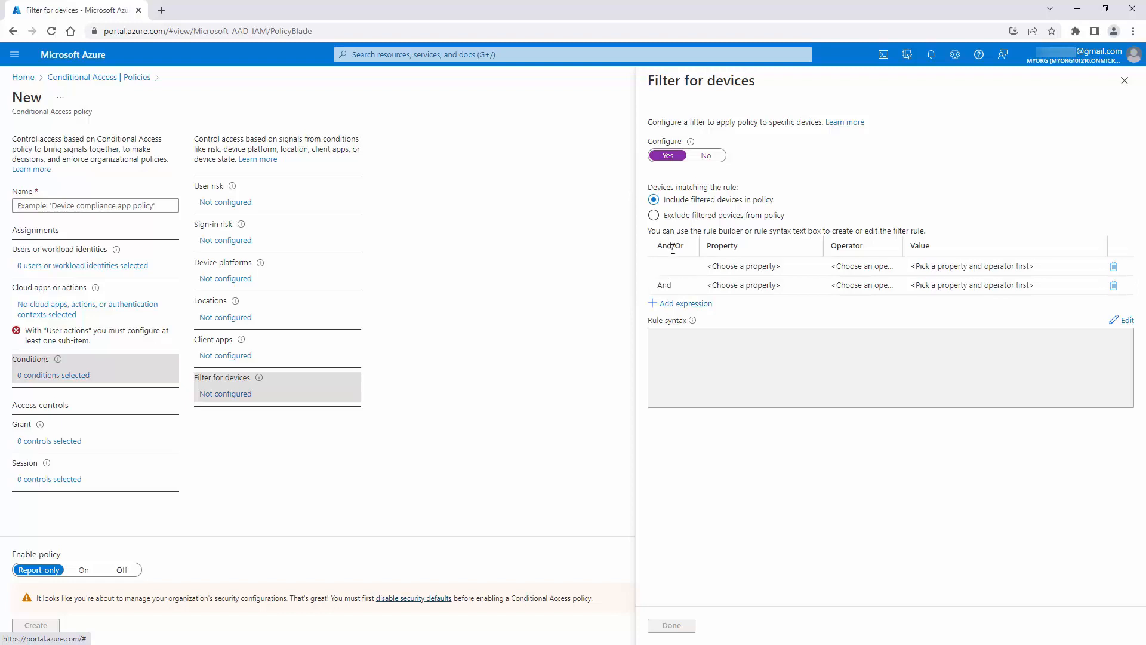
left_click(688, 266)
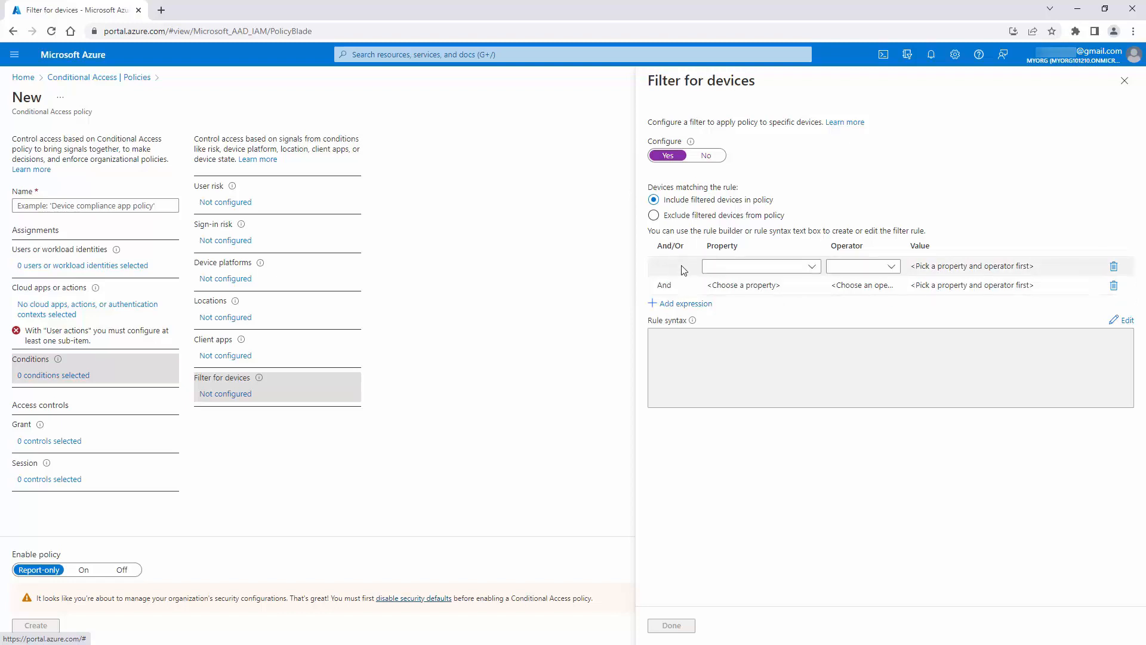
left_click(812, 267)
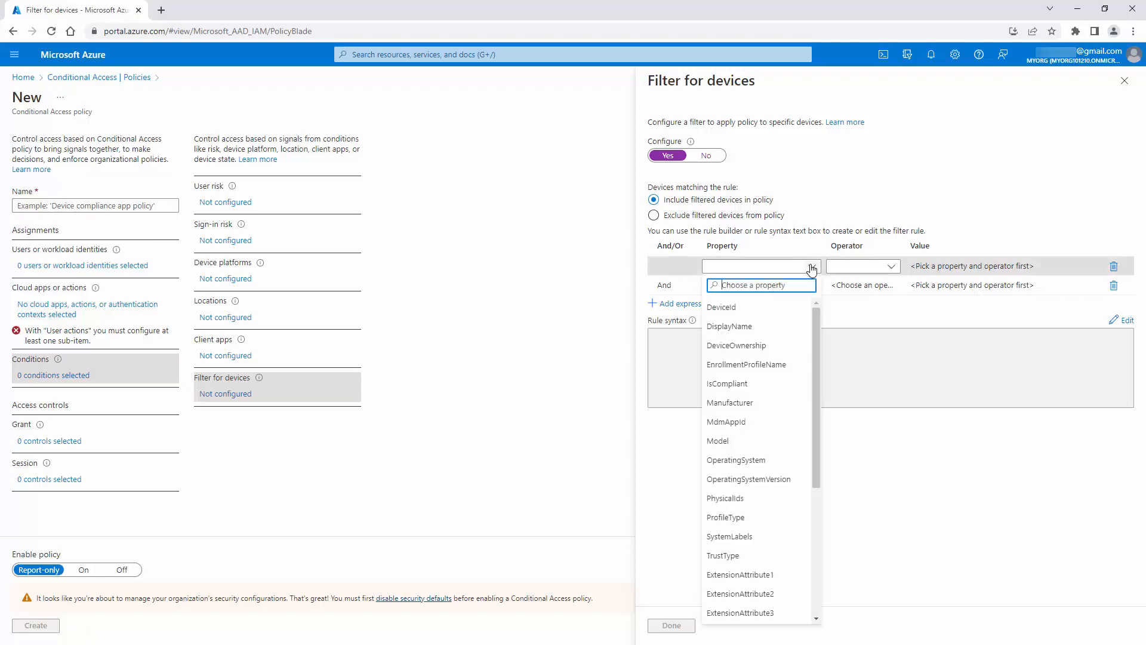
left_click(727, 383)
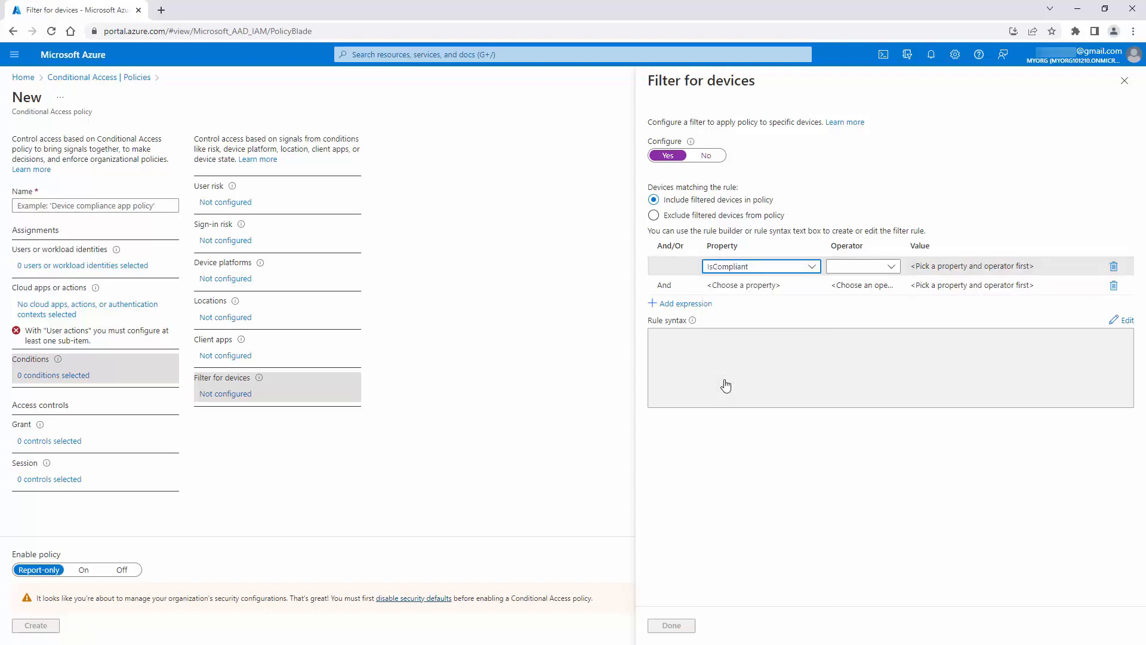
Try filling the second device filter expression as Manufacturer Equals dell, joined with And.
left_click(670, 285)
left_click(812, 286)
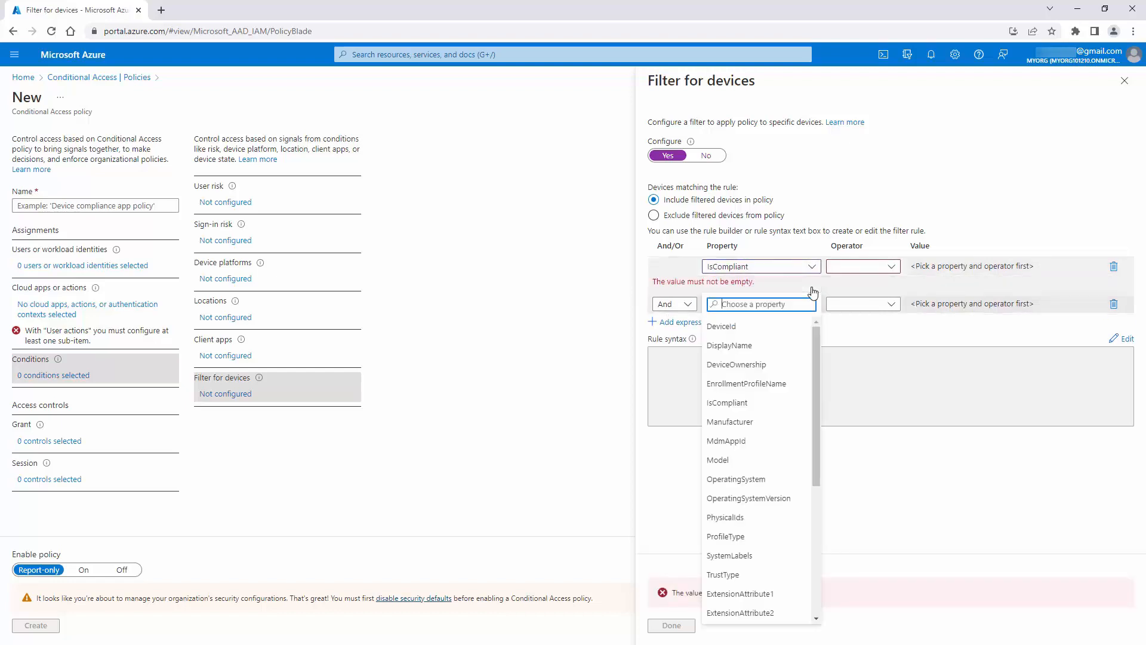
left_click(743, 421)
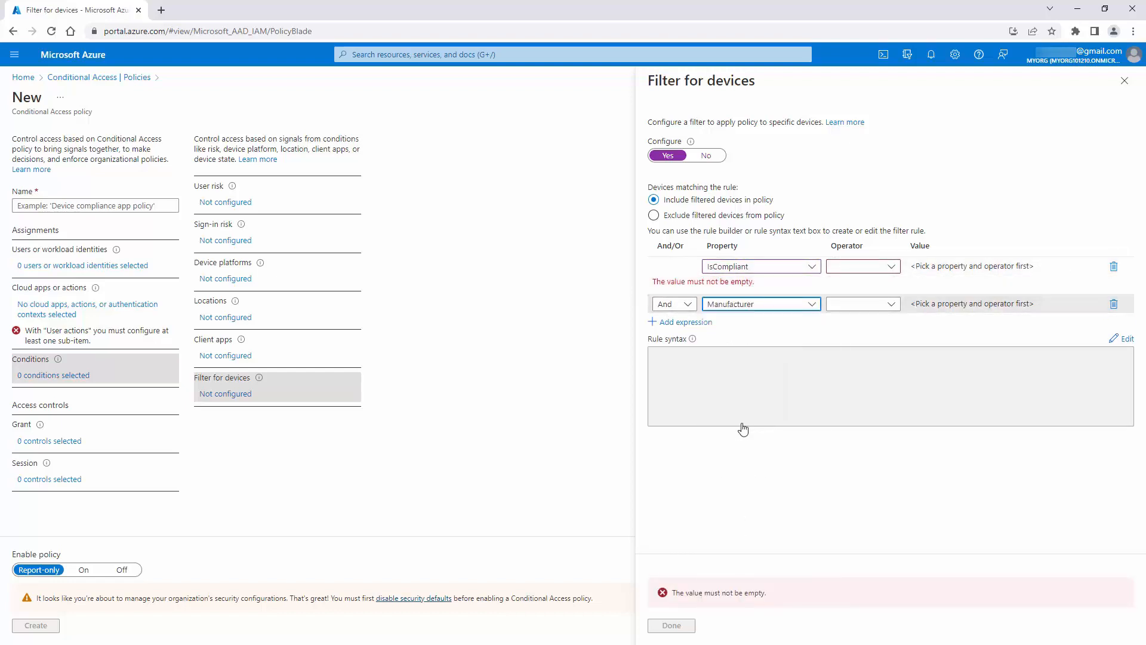
left_click(889, 305)
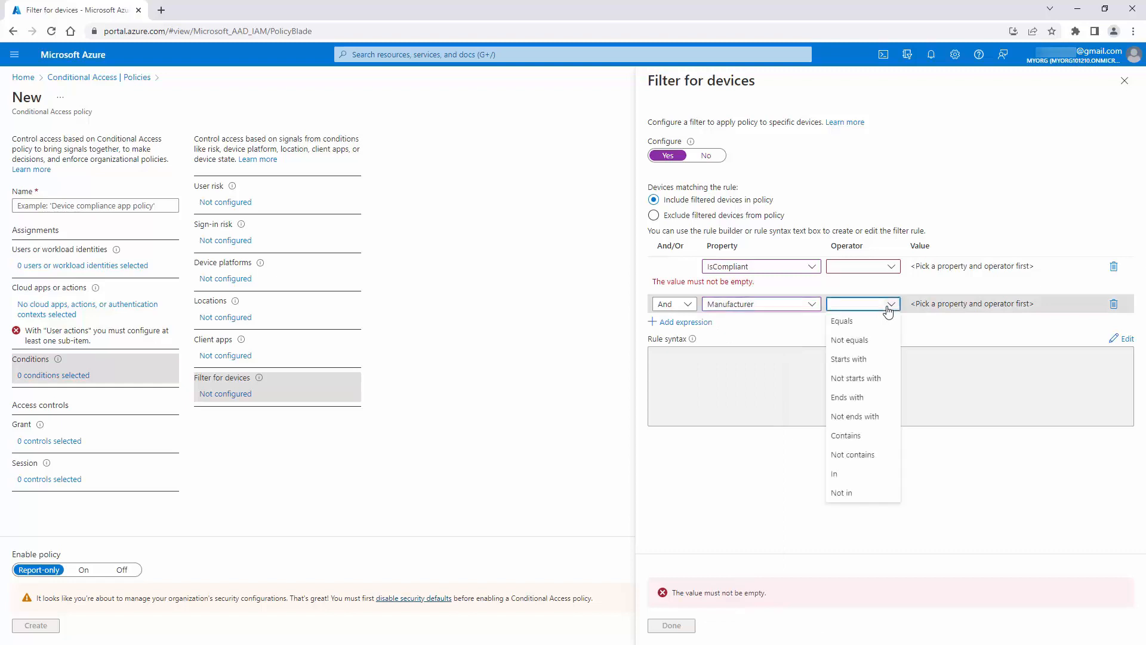
left_click(849, 323)
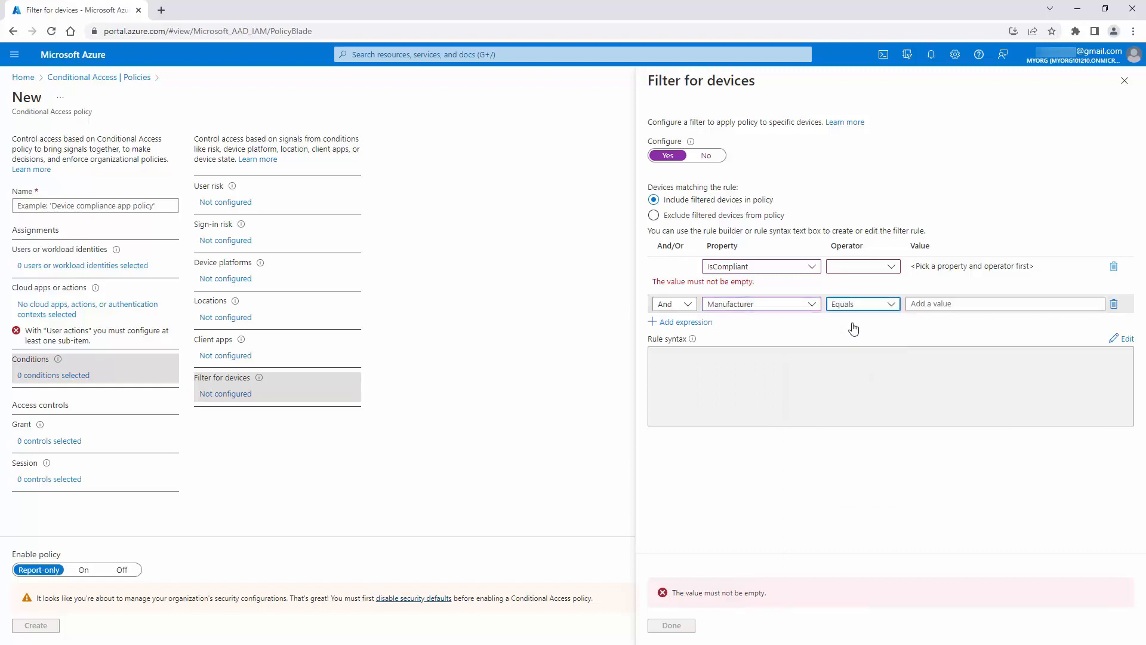
left_click(973, 305)
type("dell")
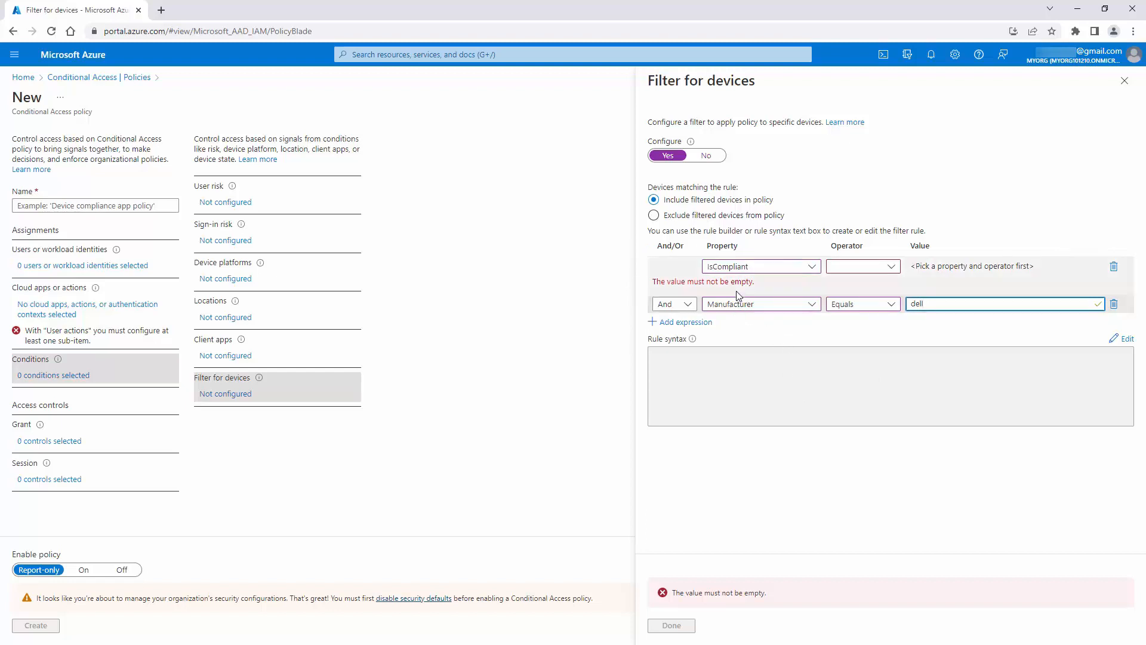
Examine the available properties and operators for the second device filter expression without changing them.
left_click(812, 305)
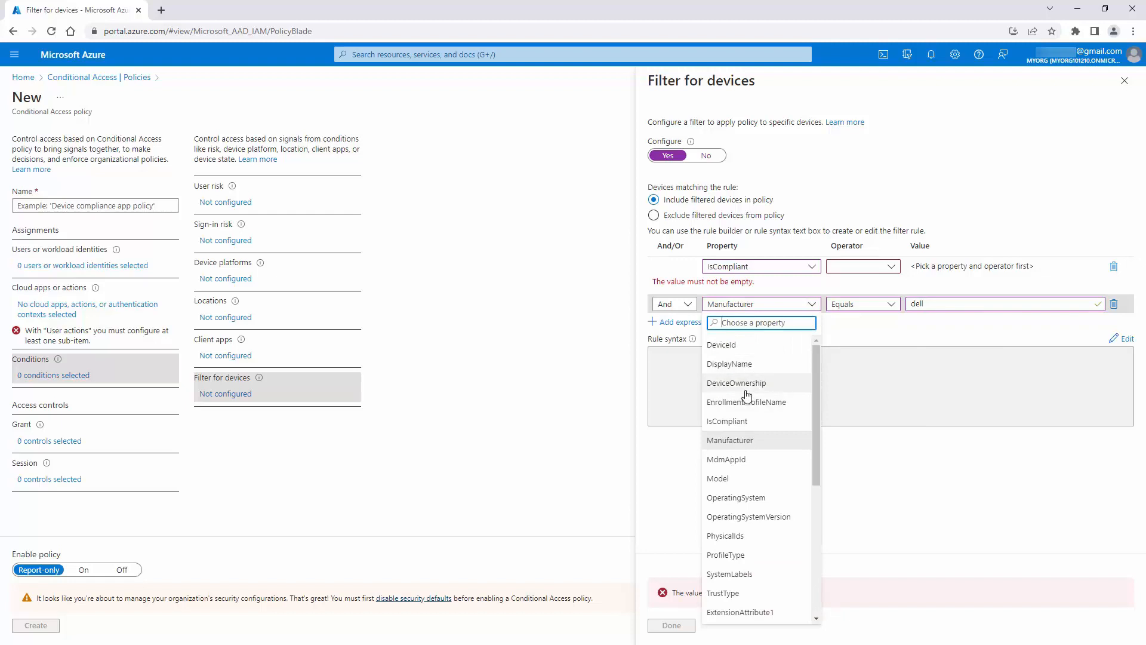
left_click_drag(817, 393, 820, 466)
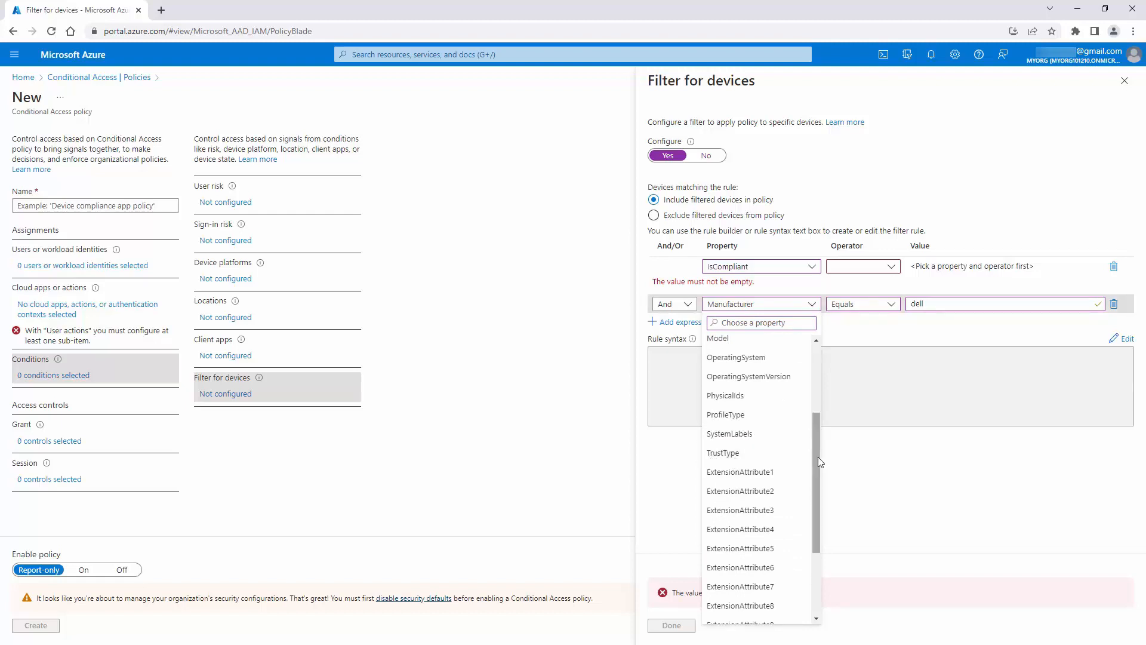
left_click_drag(817, 457, 829, 556)
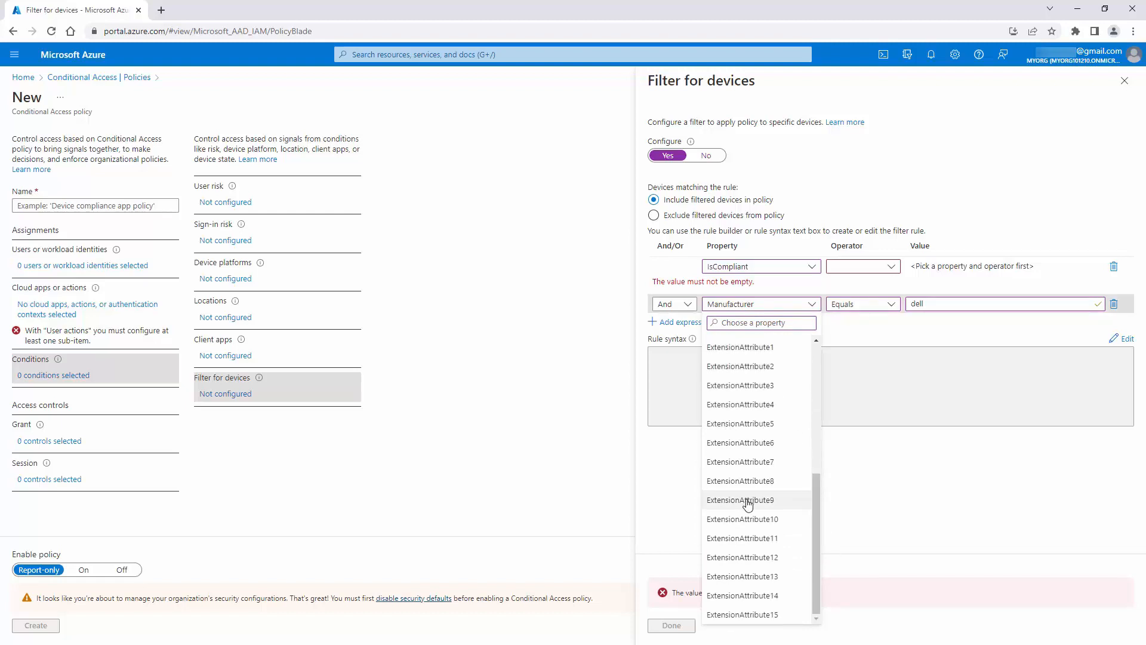
left_click(871, 517)
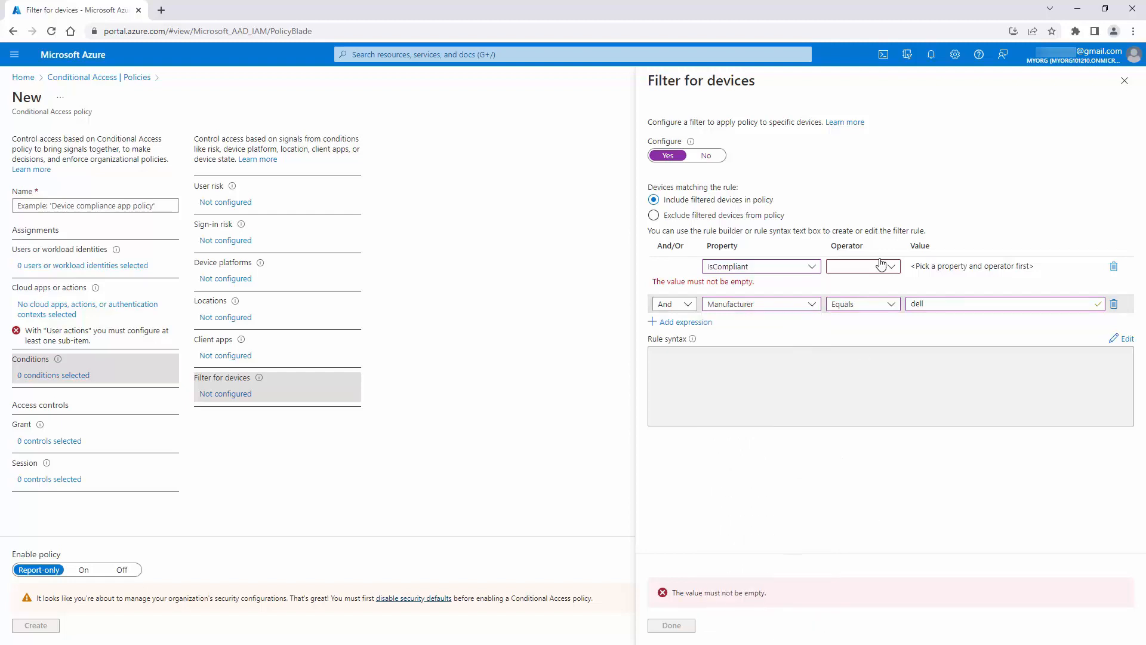
left_click(892, 305)
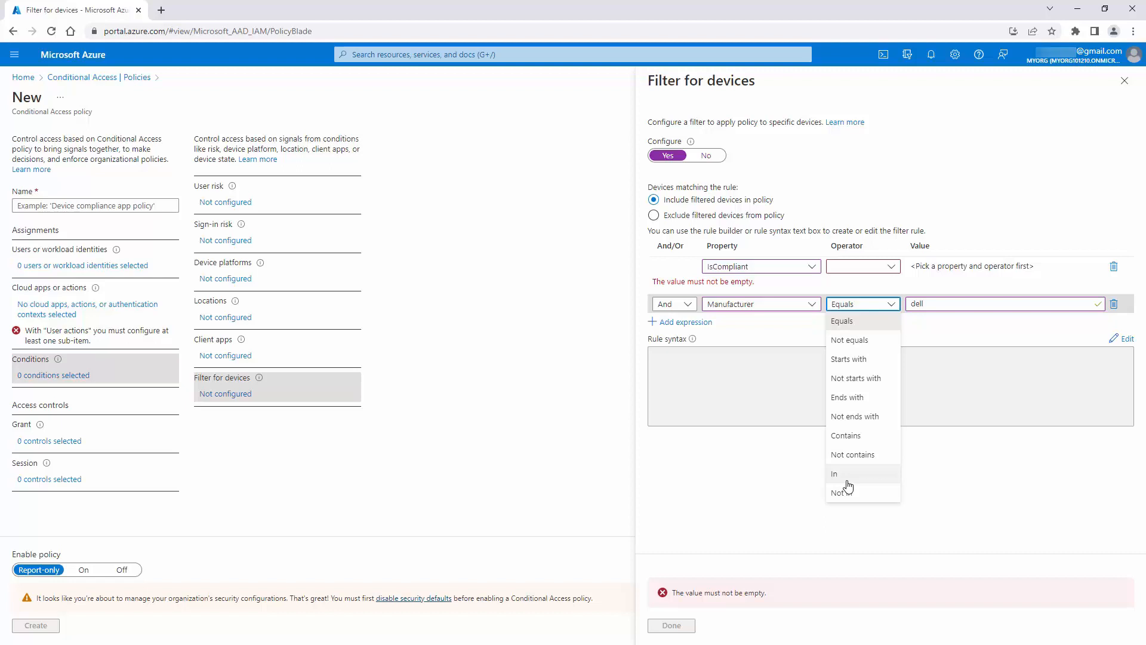
left_click(475, 518)
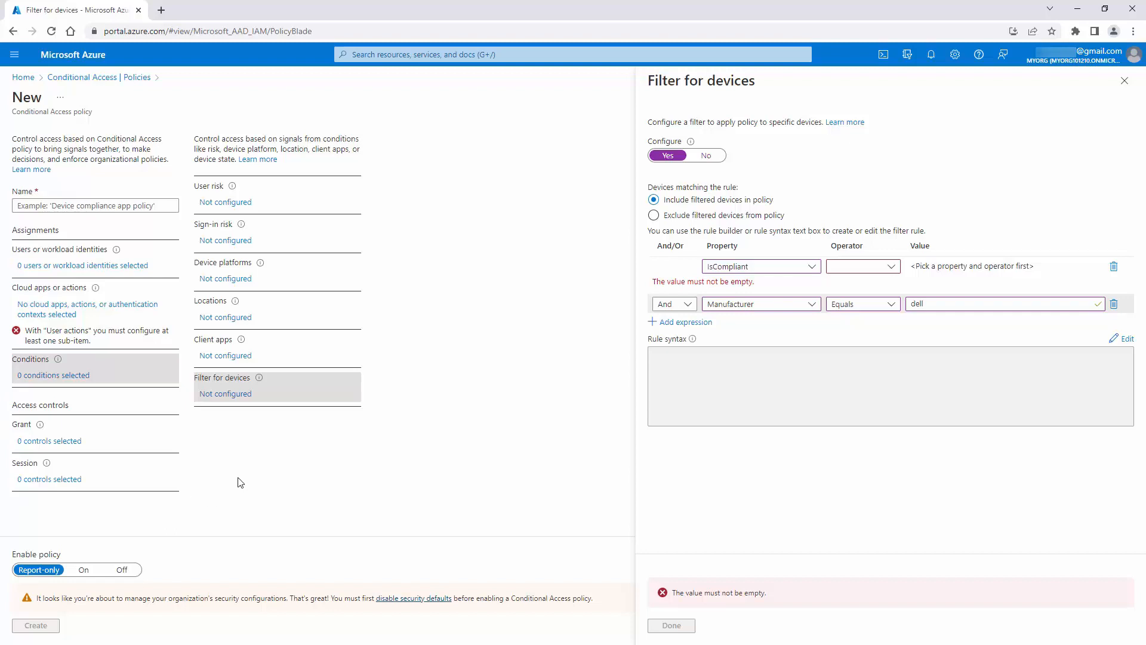
Set the device filter's Configure option back to No and open the Grant controls, discarding the unsaved edits.
left_click(708, 157)
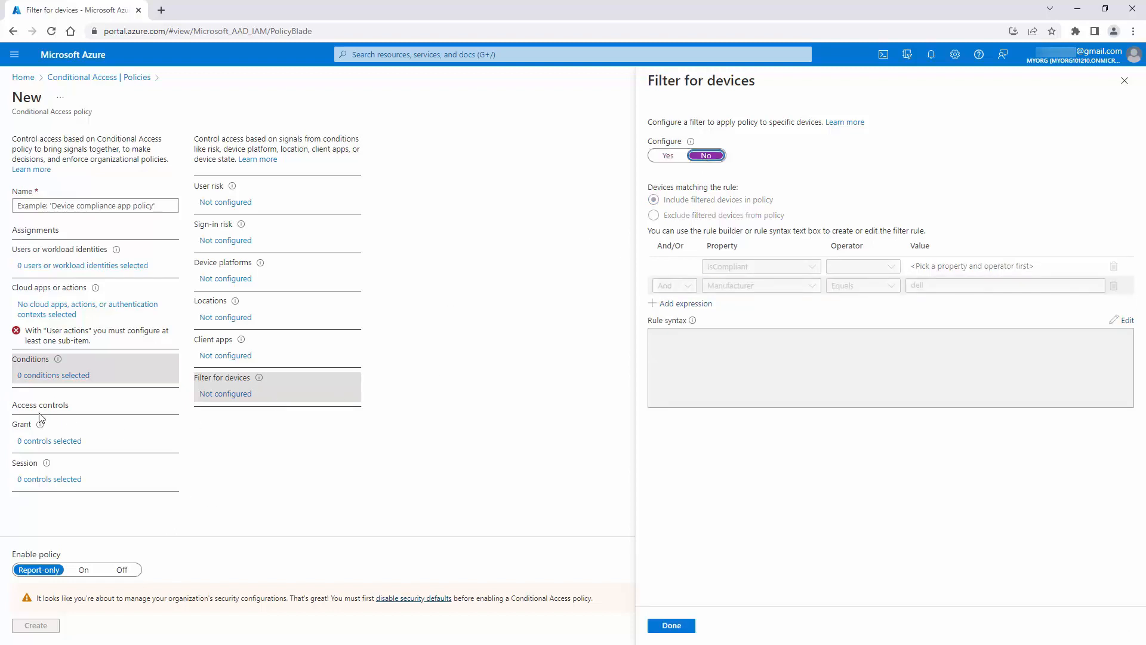
left_click(52, 443)
left_click(630, 100)
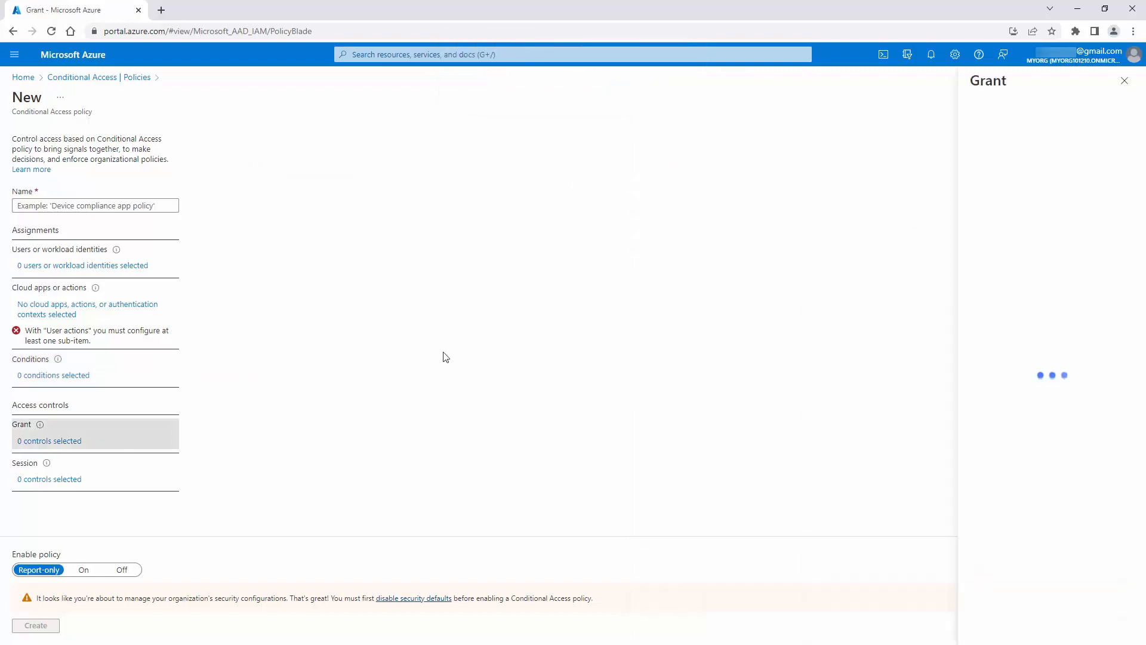
Try Block access and Grant access with Require multifactor authentication, check the multiple-controls options, and return to Block access.
left_click(977, 154)
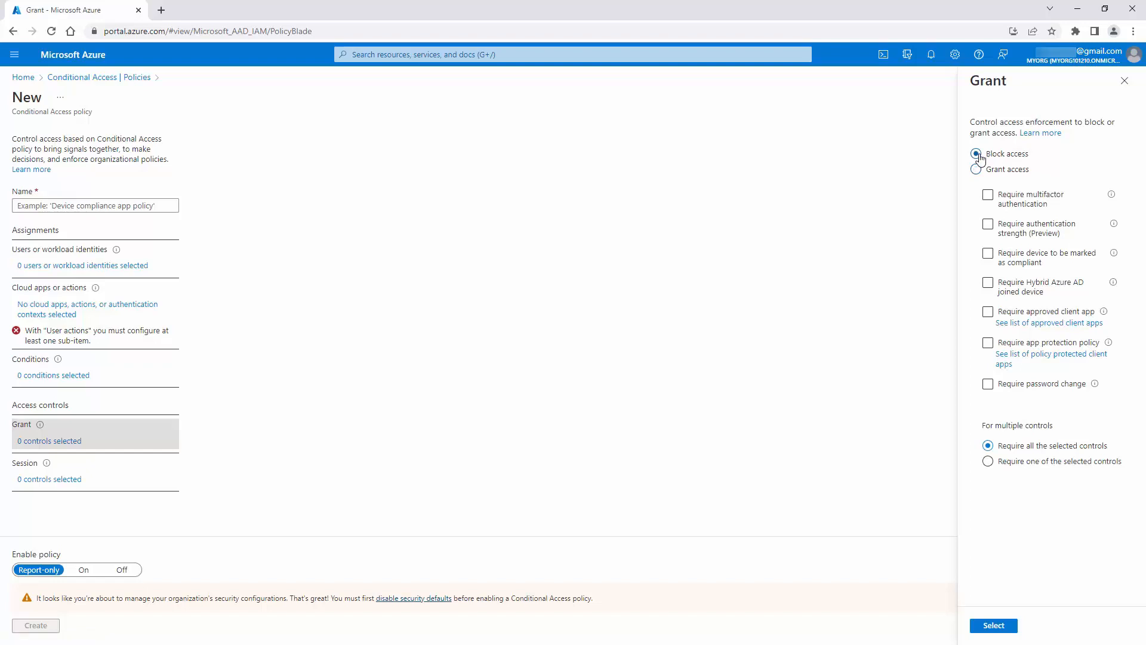
left_click(976, 169)
left_click(989, 197)
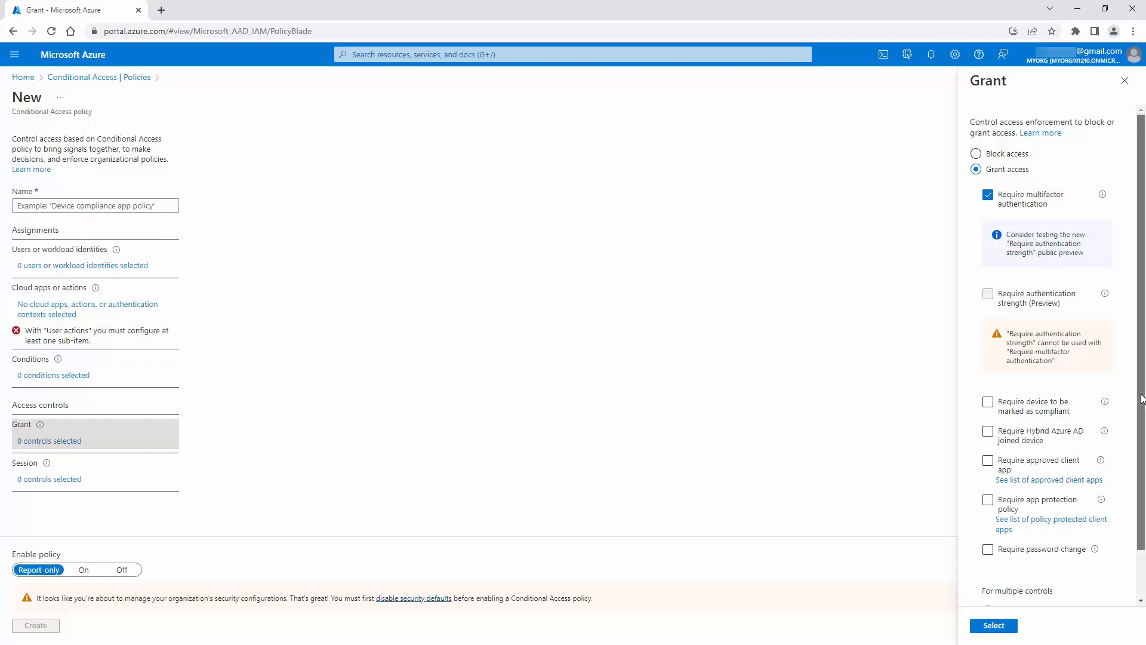
scroll(1142, 398, "down", 2)
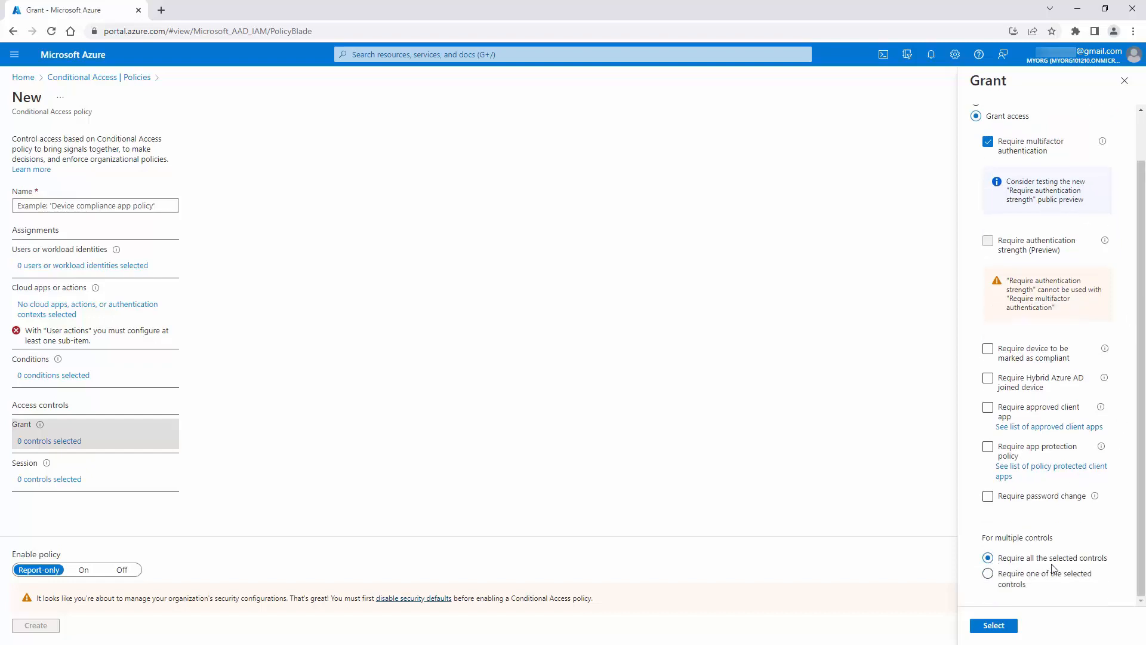
scroll(1143, 376, "up", 2)
left_click(985, 155)
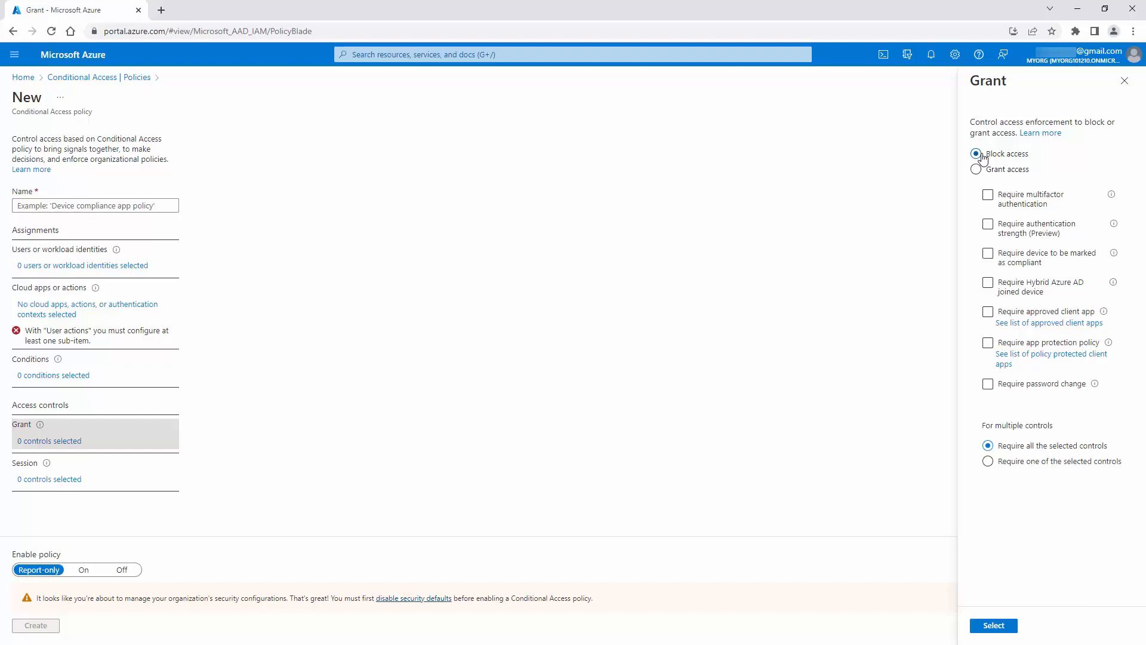
Switch to Grant access and examine the descriptions of its requirements, from authentication strength to password change.
left_click(976, 169)
left_click(1015, 229)
mouse_move(1113, 229)
mouse_move(1114, 255)
left_click(1039, 288)
mouse_move(1106, 316)
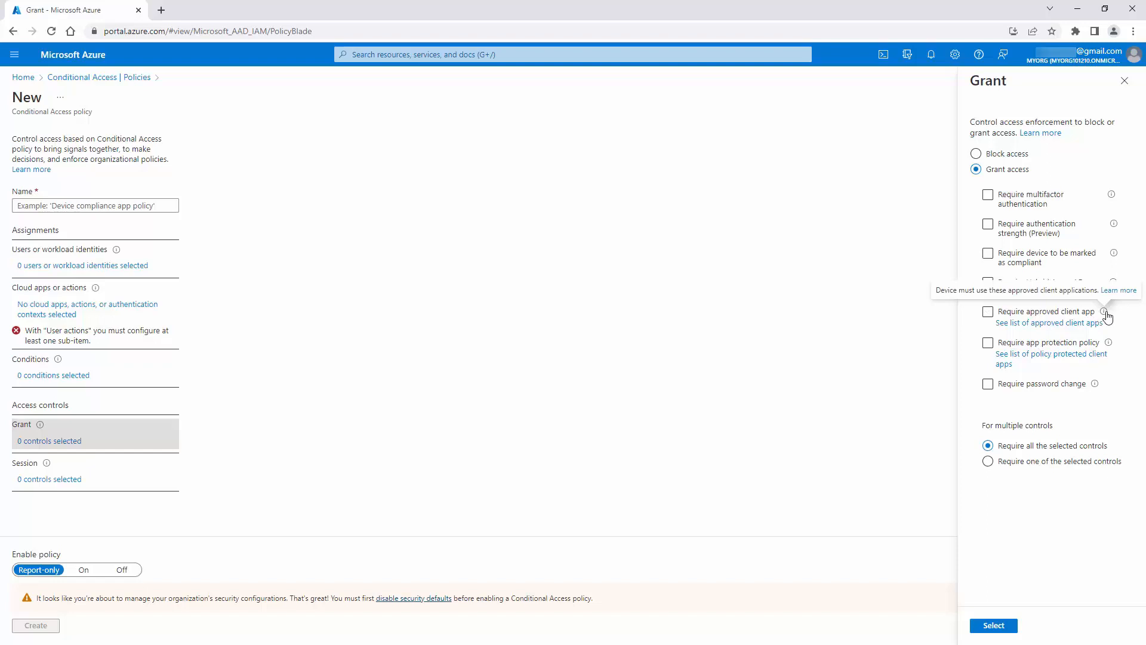
left_click(1035, 345)
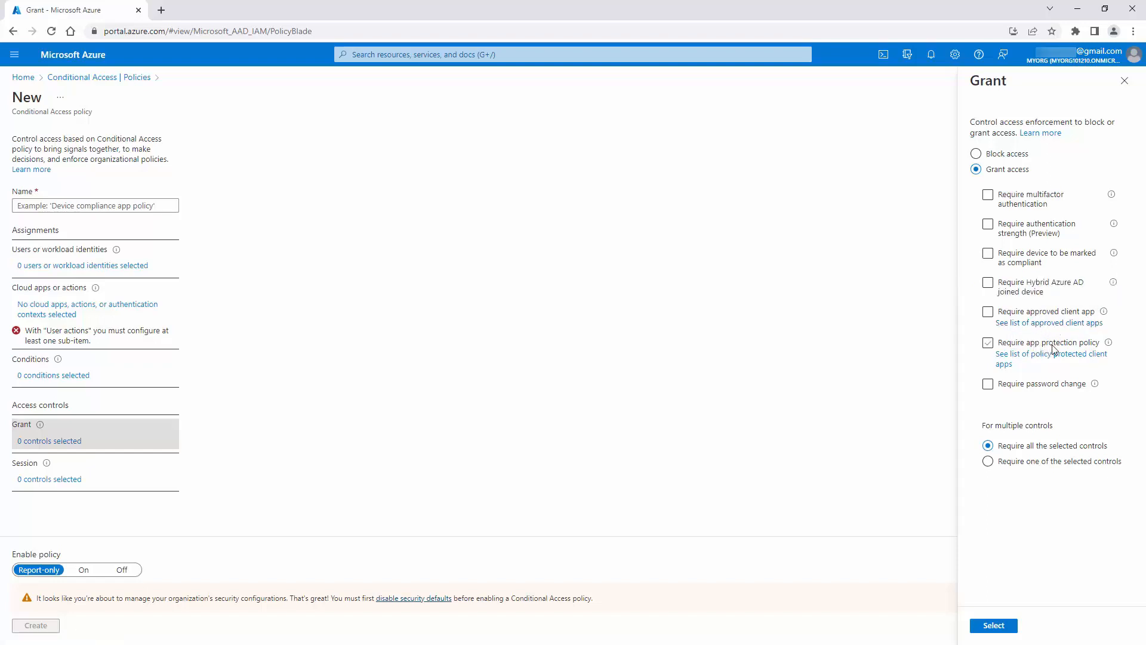
mouse_move(1108, 345)
mouse_move(1095, 388)
Discard the Grant edits and examine the Session controls, including Conditional Access App Control, persistent browser session and resilience defaults.
left_click(43, 481)
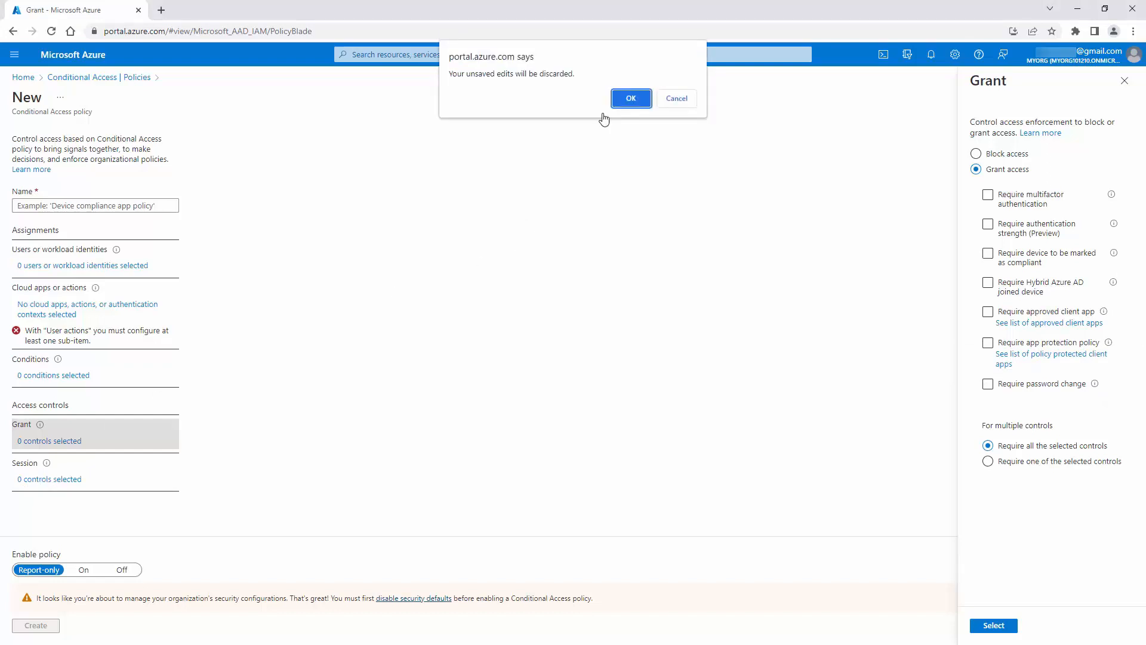
left_click(629, 99)
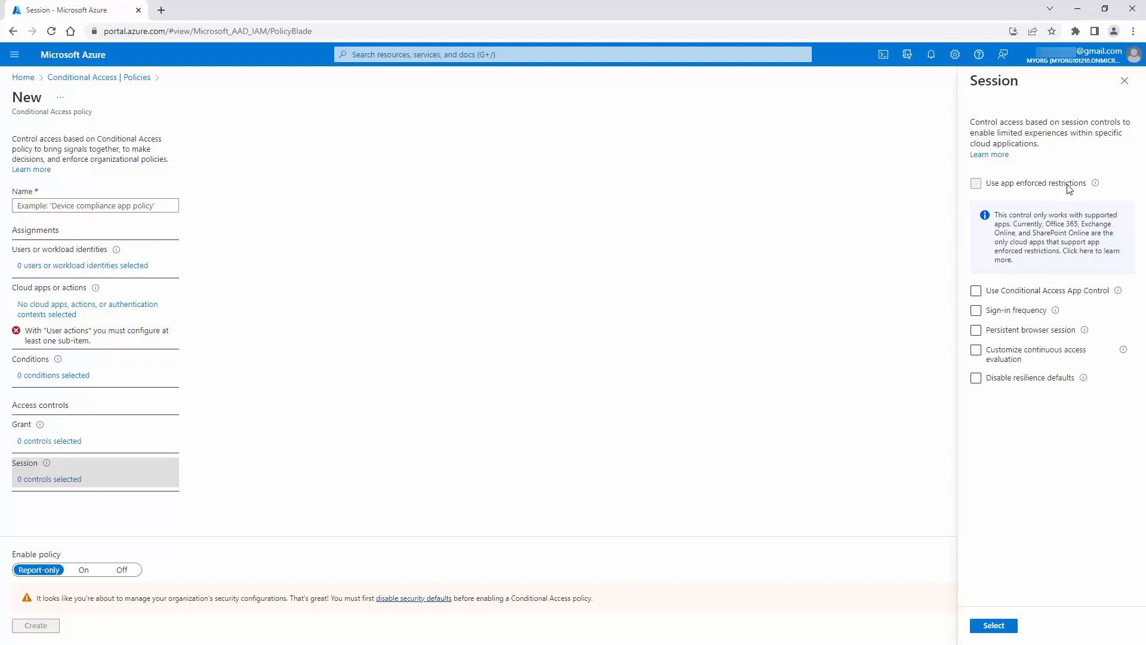
left_click(1034, 298)
left_click(1019, 333)
left_click(996, 361)
mouse_move(1084, 380)
Leave the new policy for the Named locations page, examine the new Countries location form, and close it.
left_click(87, 78)
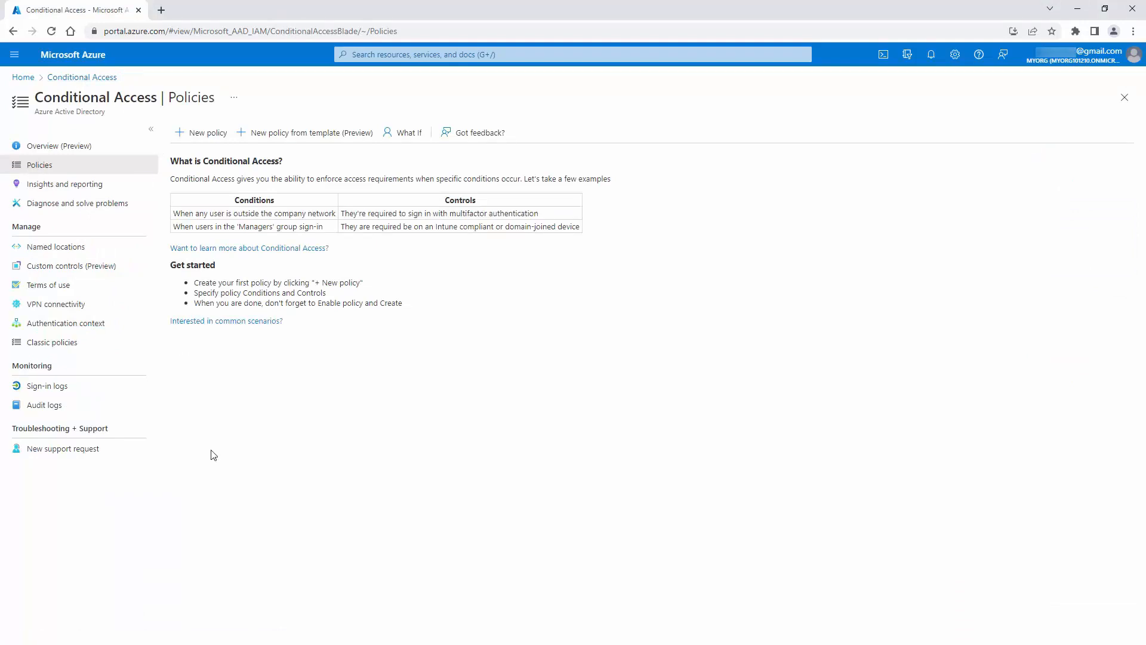
left_click(52, 251)
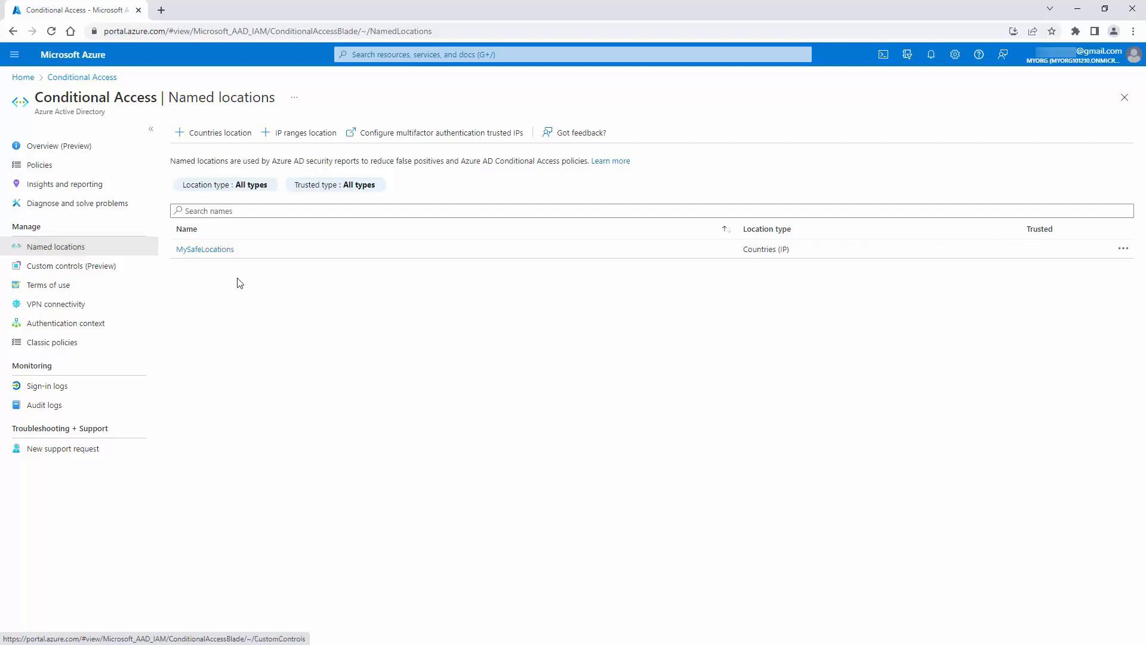
left_click(195, 142)
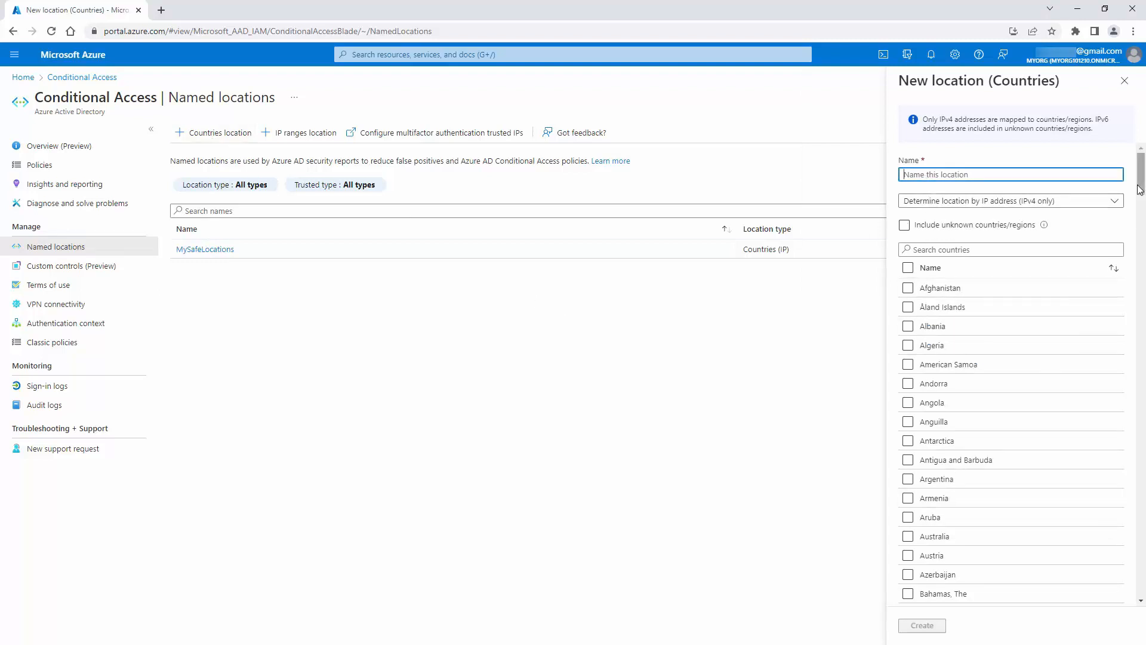
left_click_drag(1141, 189, 1141, 261)
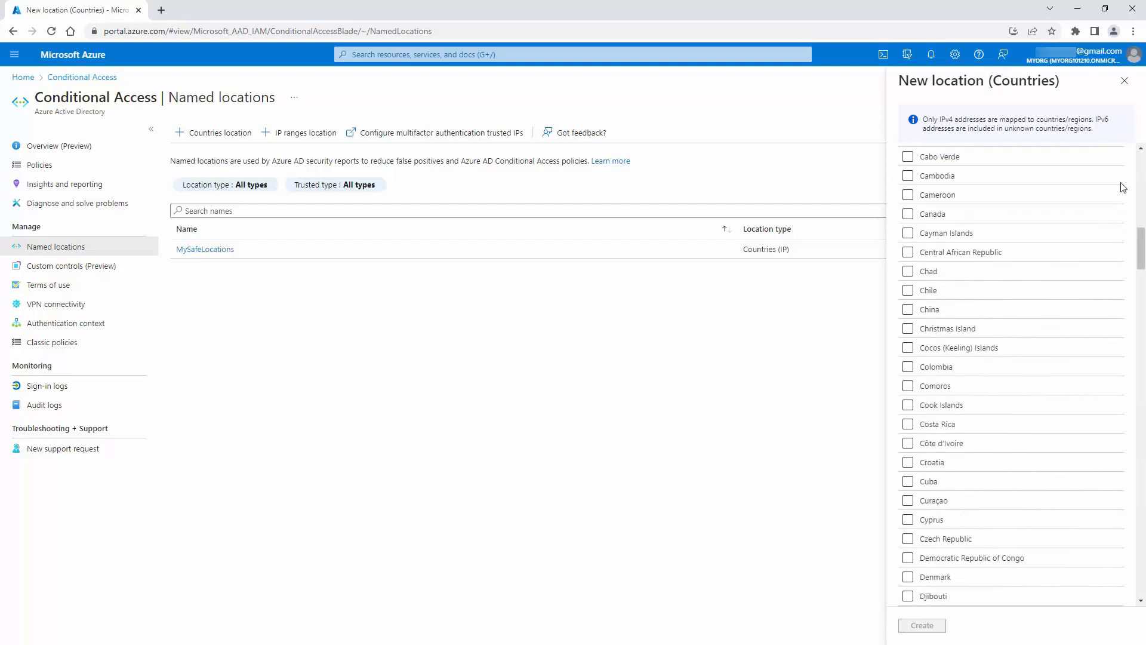
left_click(1124, 82)
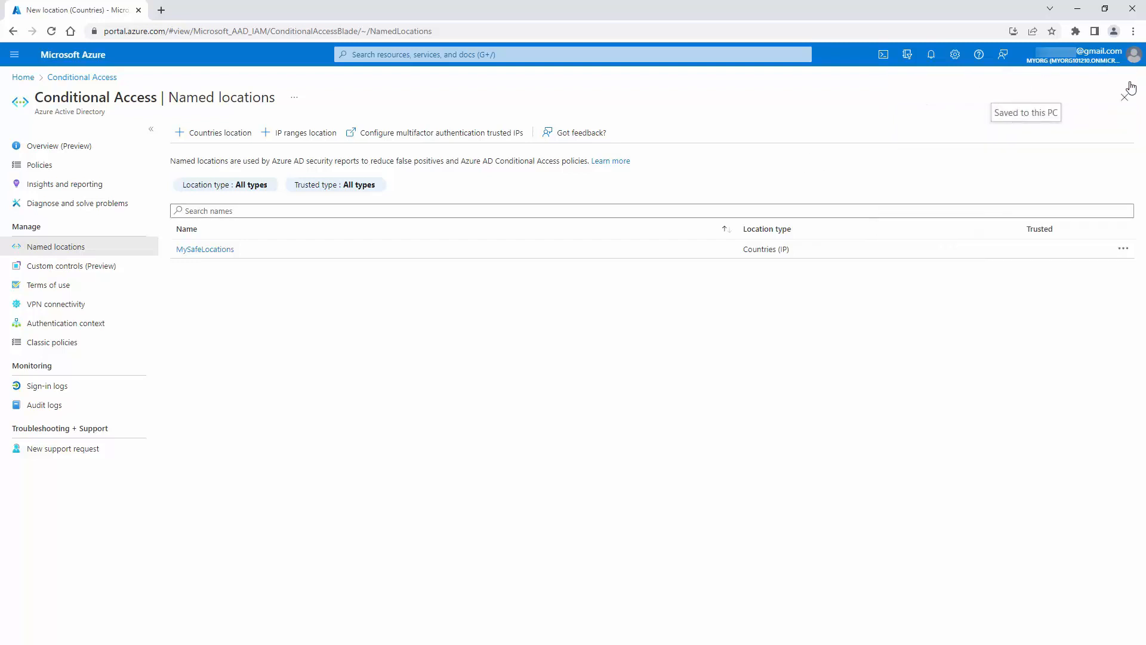
Examine the new IP ranges location form and its IPv4 or IPv6 range entry, and close it without saving.
left_click(291, 134)
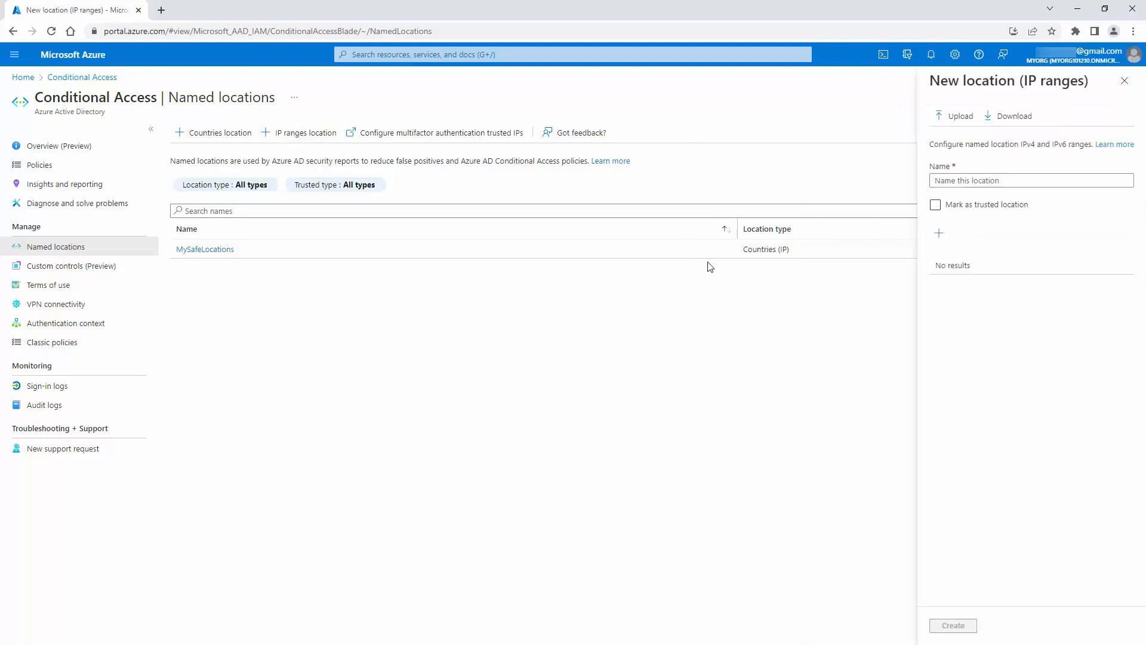
left_click(940, 234)
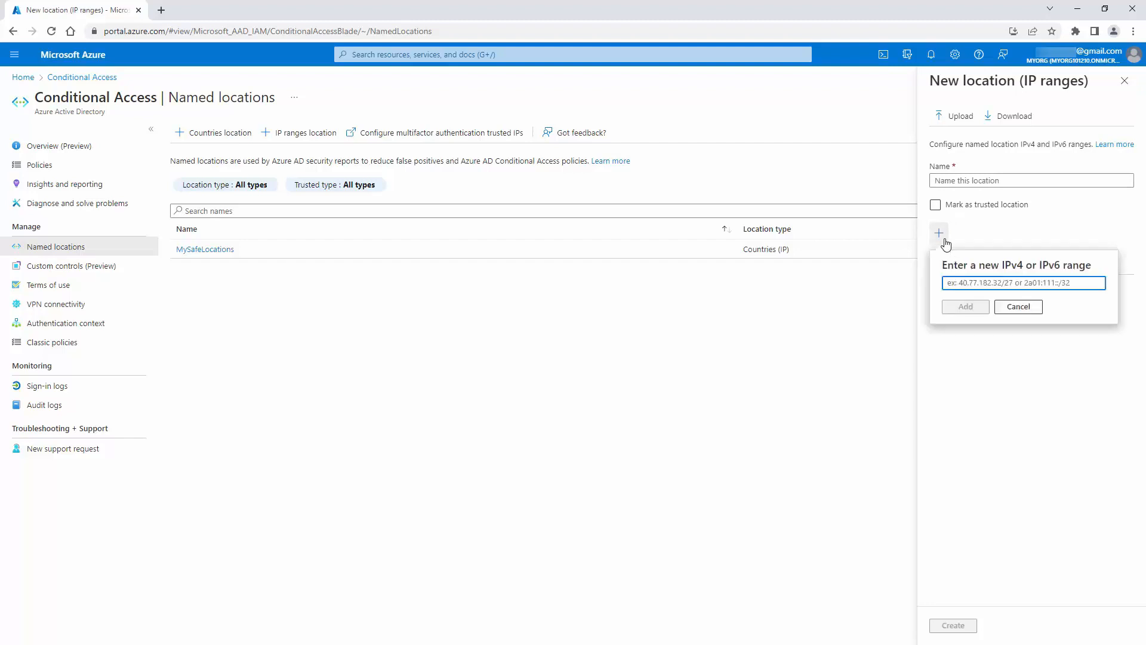
left_click(1124, 81)
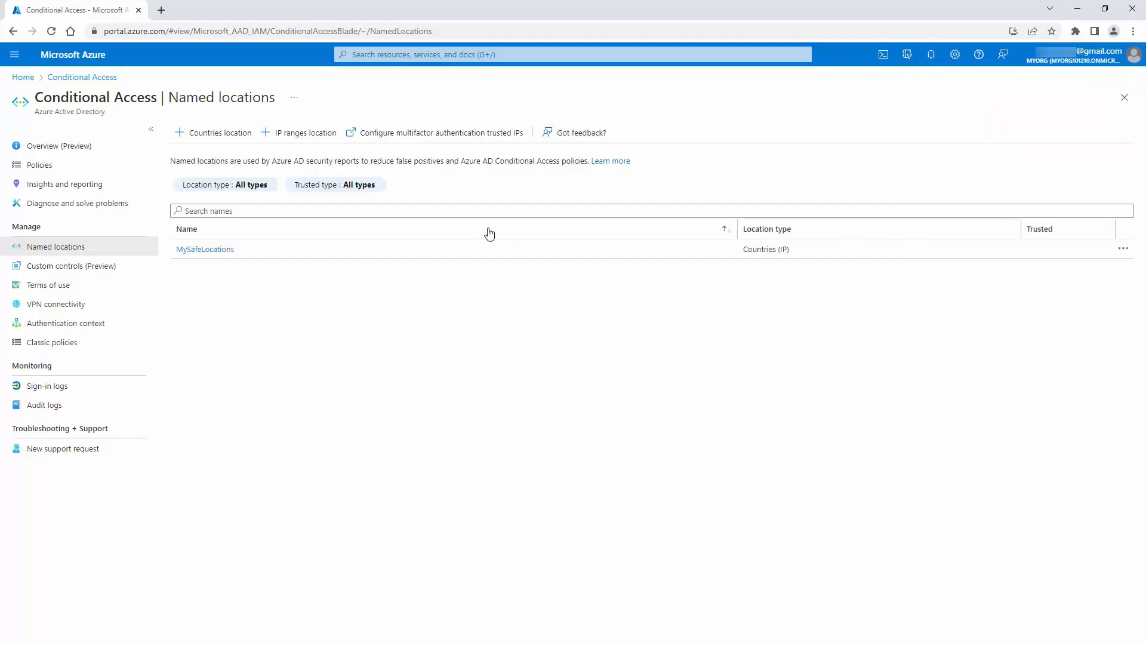
Examine the new terms of use form, including the extra options for expiring consents, and leave it without creating anything.
left_click(47, 287)
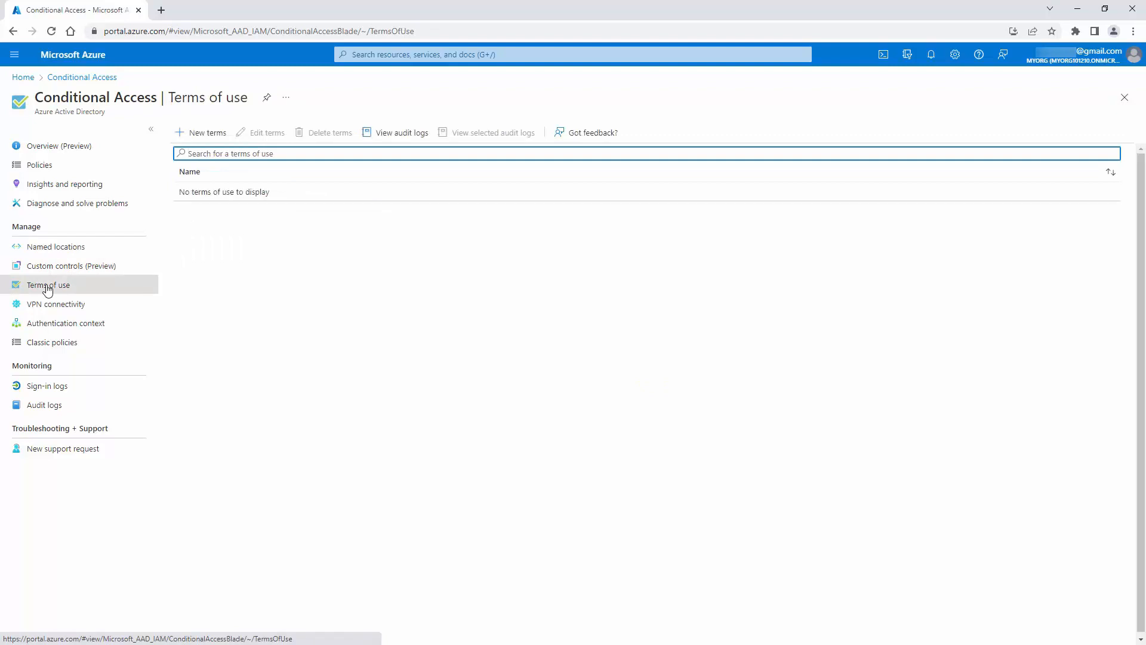
left_click(200, 137)
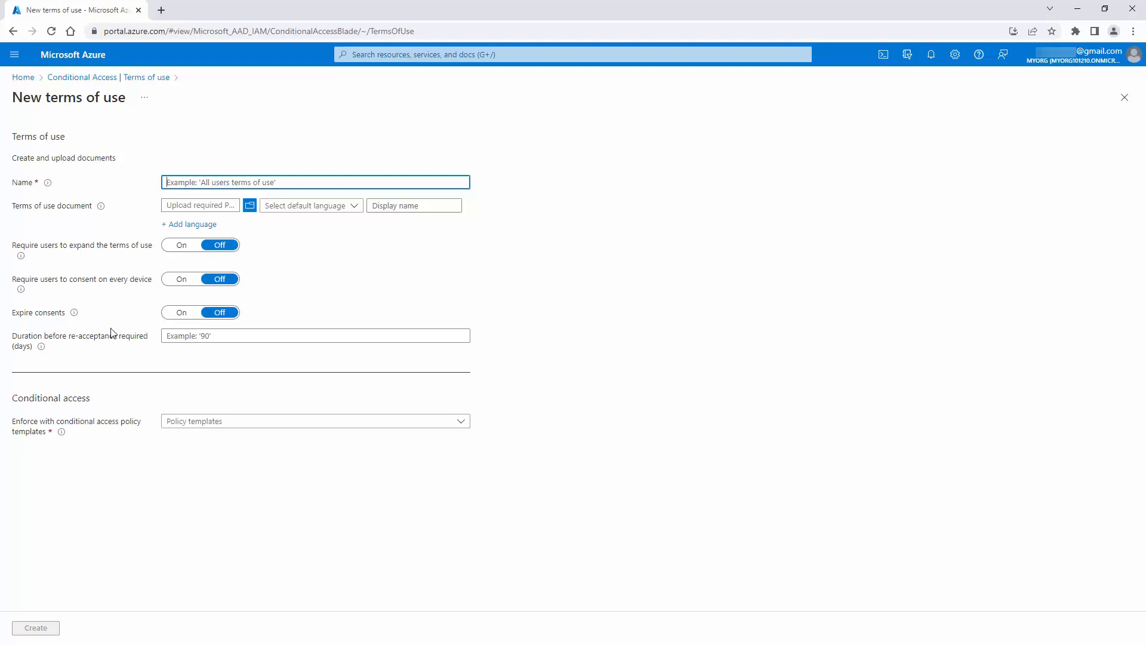
left_click(180, 313)
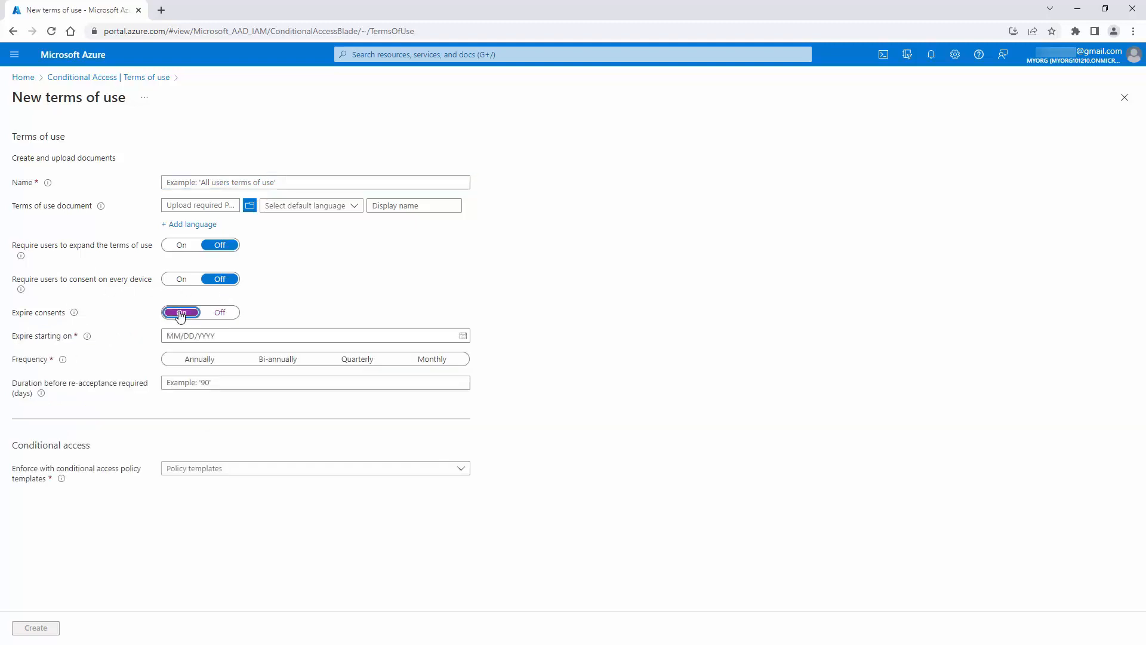
left_click(228, 313)
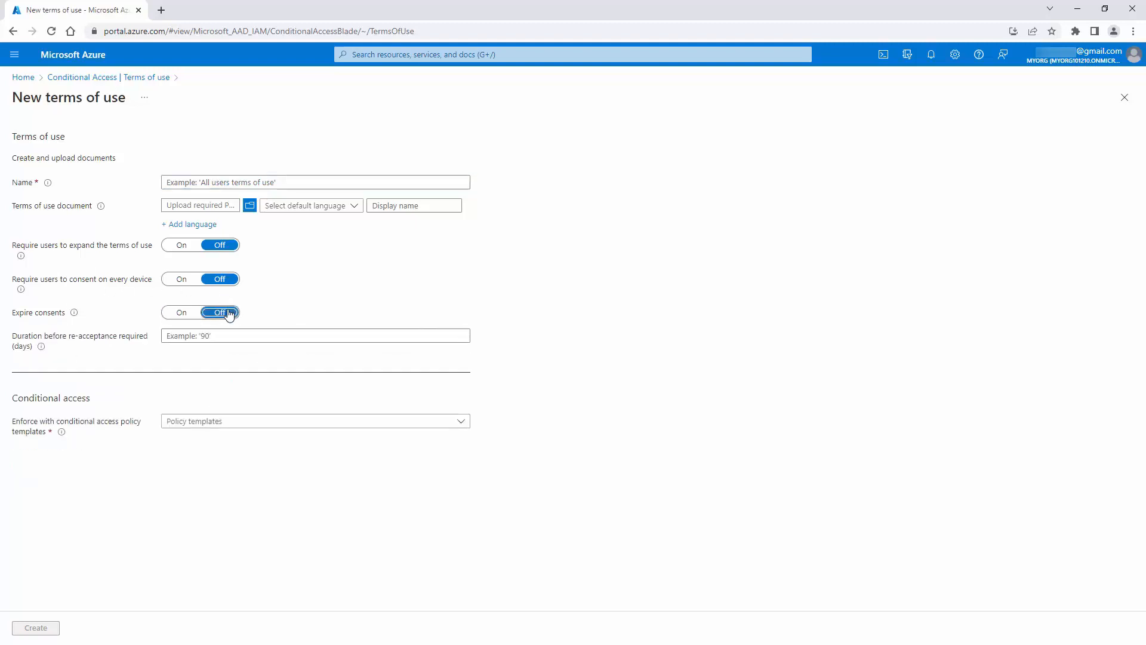
left_click(114, 77)
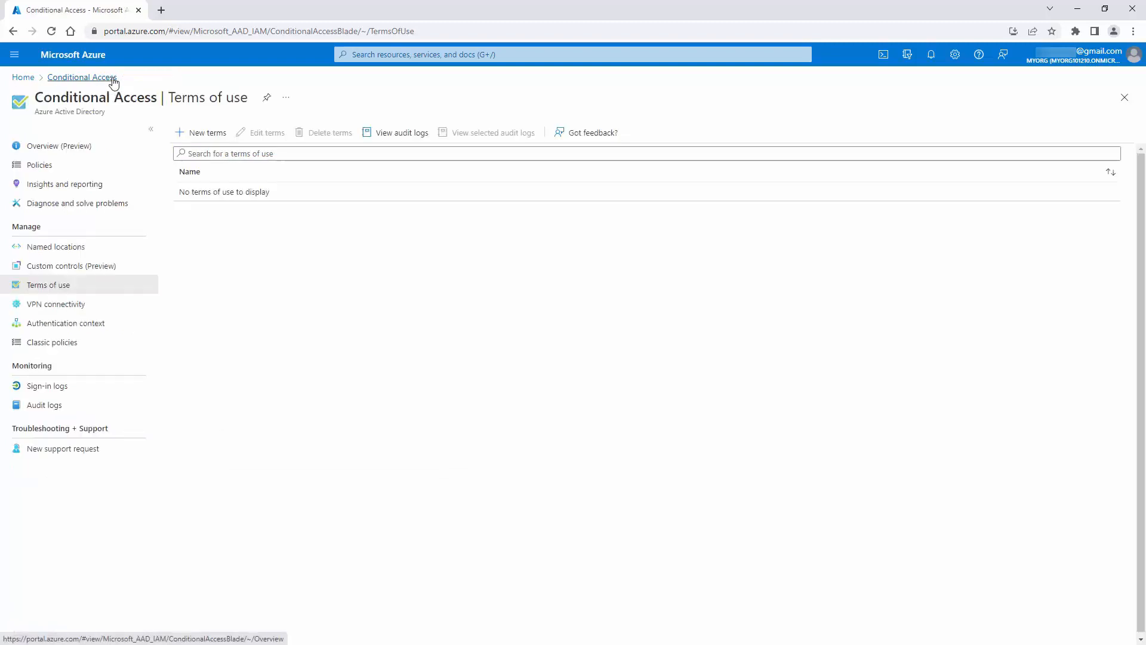
View the VPN connectivity and Authentication context pages and a blank new policy form, and return to the Azure home page.
left_click(70, 304)
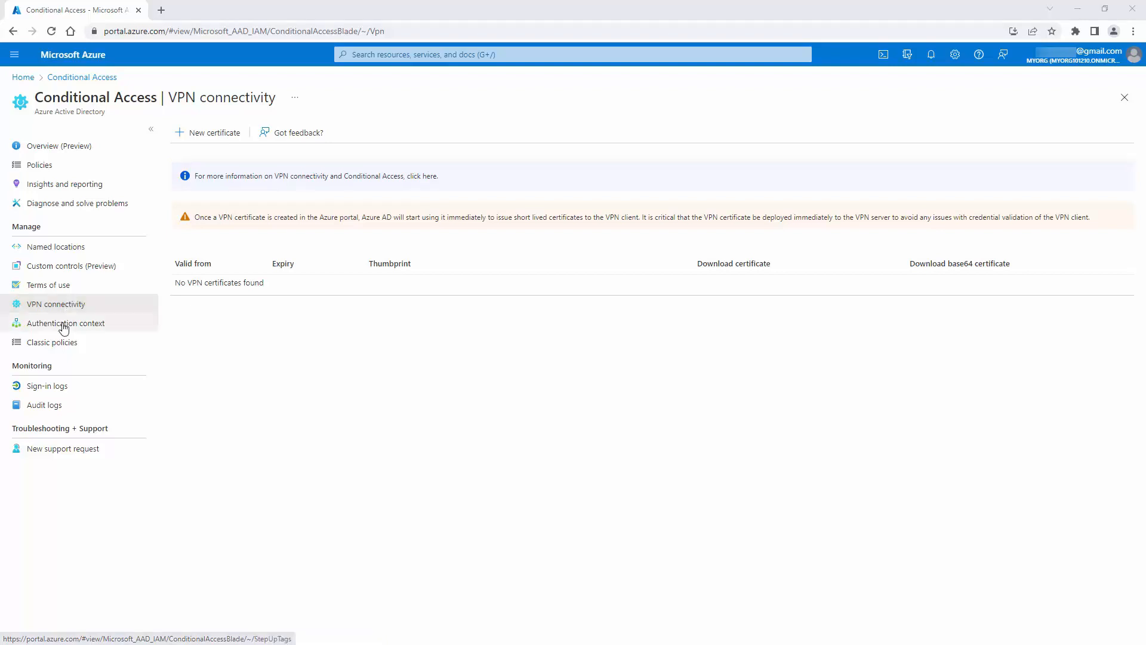
left_click(64, 325)
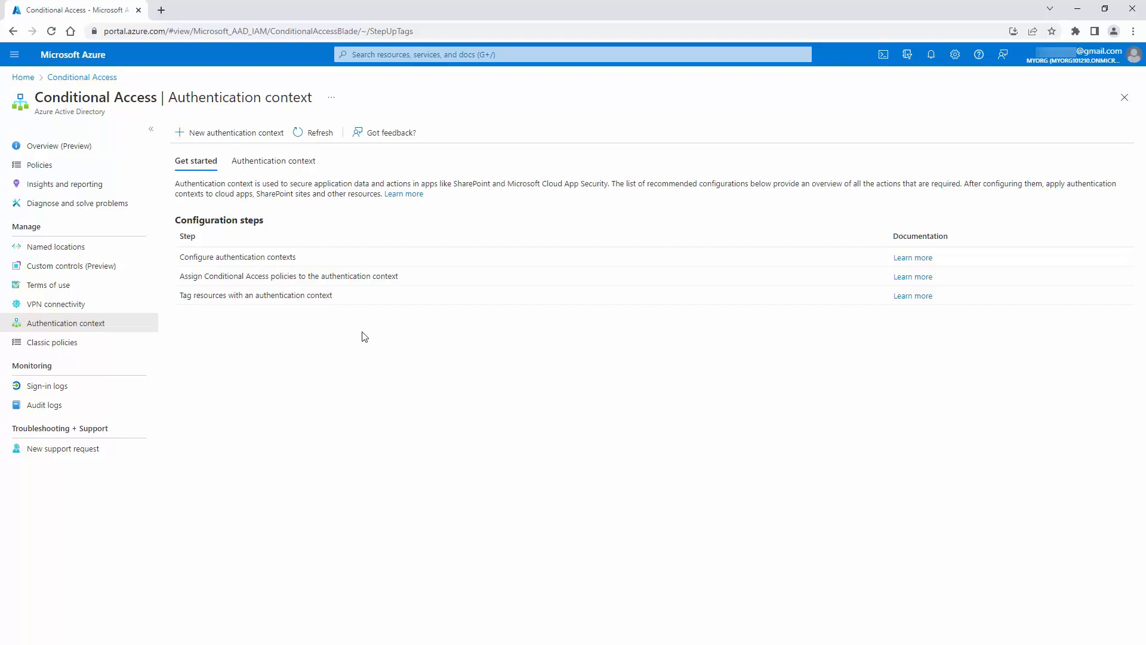
left_click(63, 78)
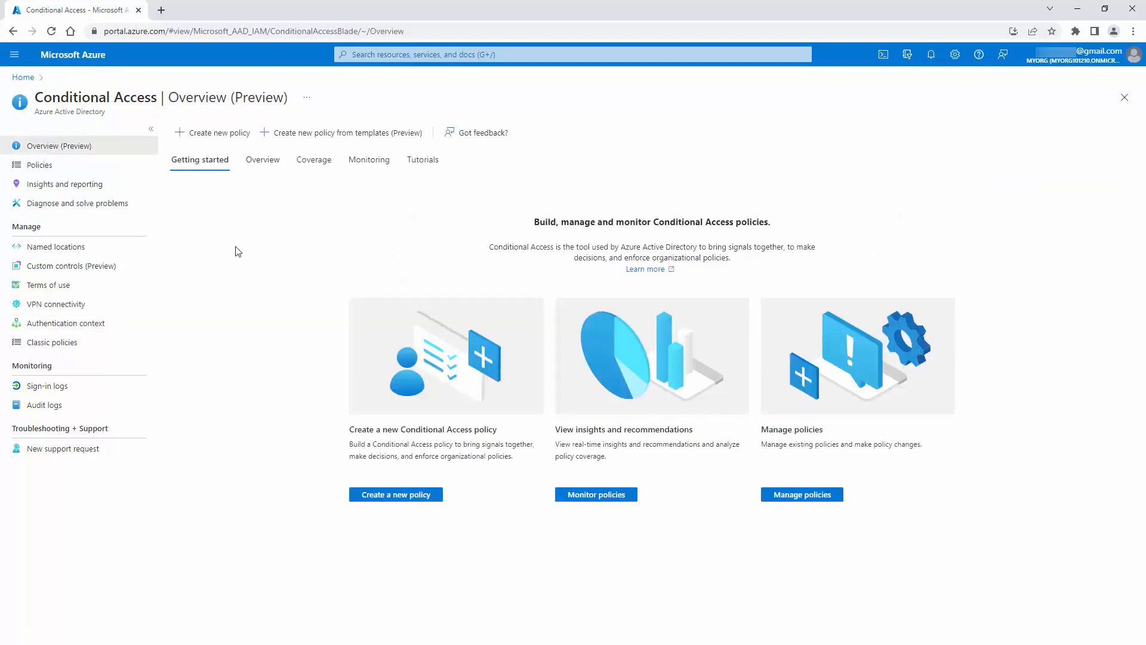
left_click(212, 133)
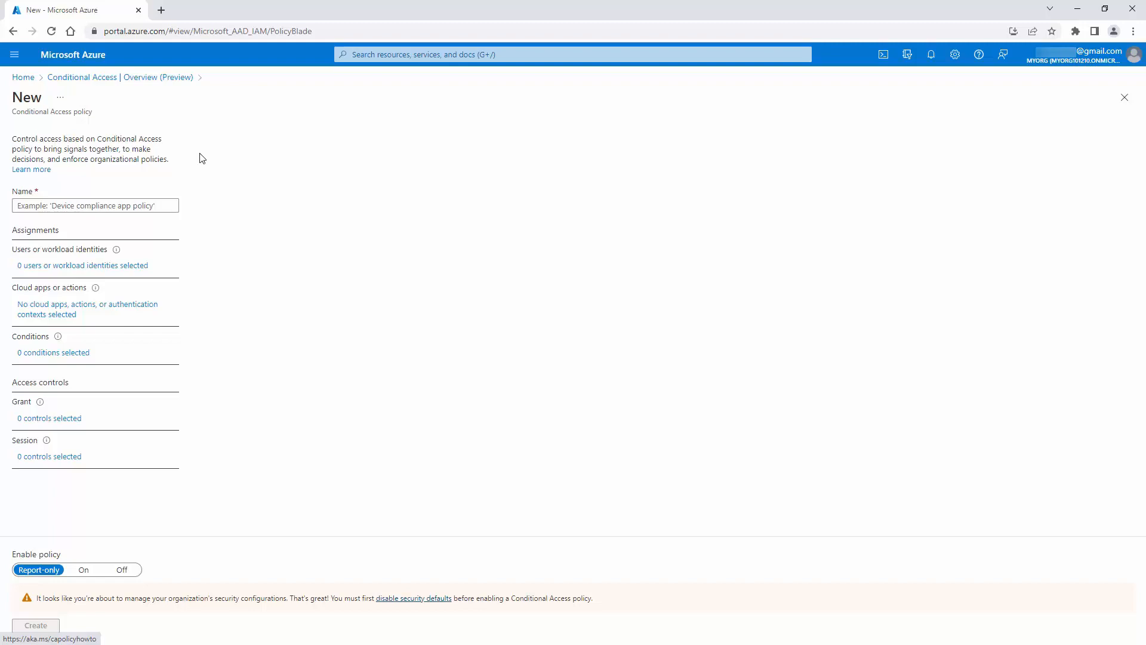
left_click(69, 60)
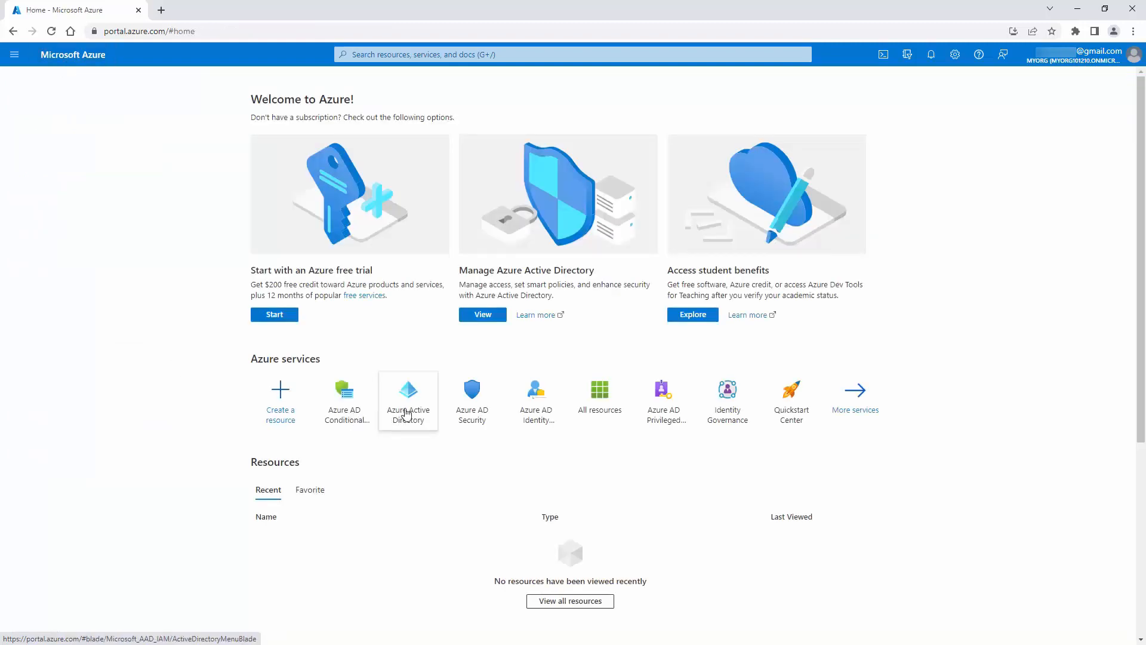
View the Identity Protection overview through Azure Active Directory's Security page, and return to the Security page.
left_click(406, 412)
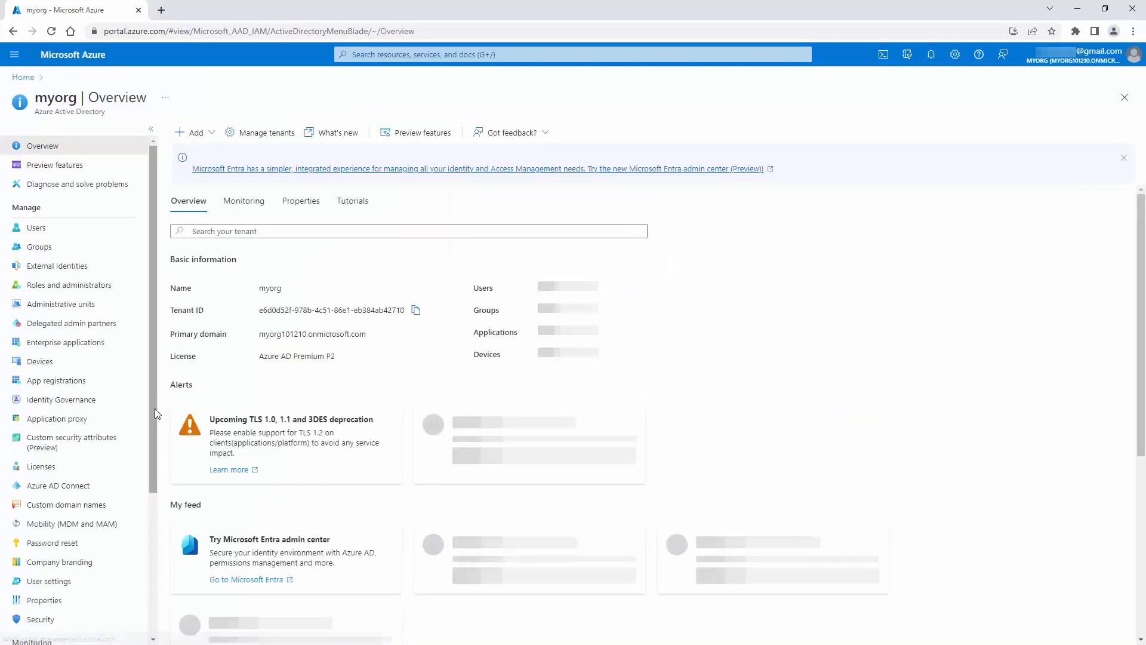
left_click_drag(155, 414, 155, 445)
left_click(43, 576)
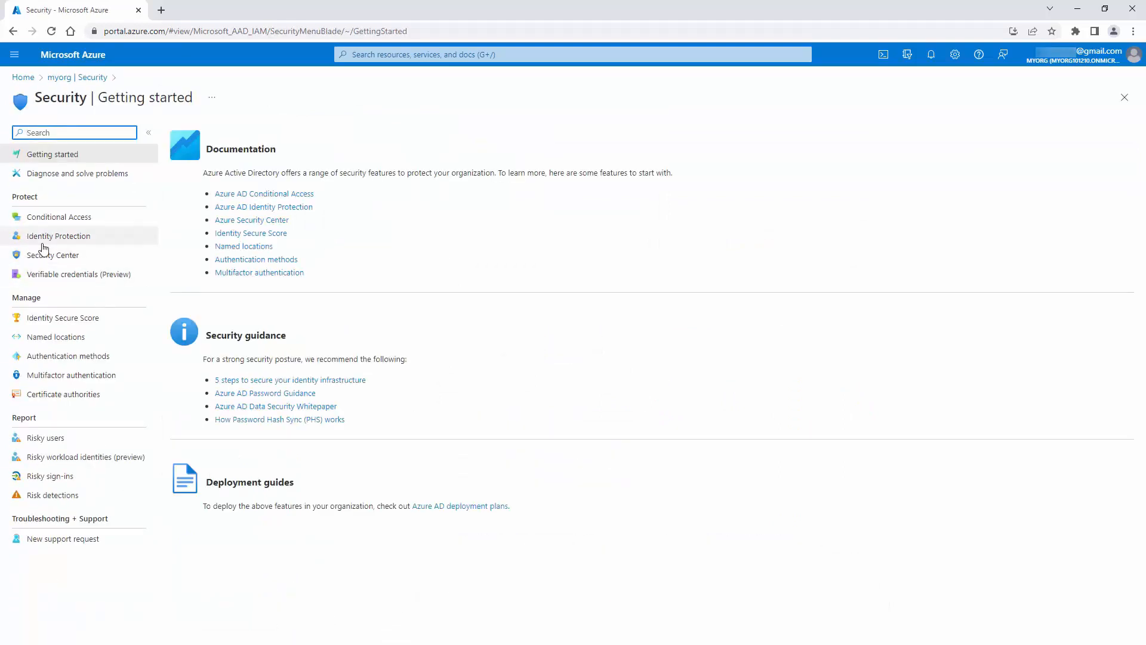
left_click(52, 238)
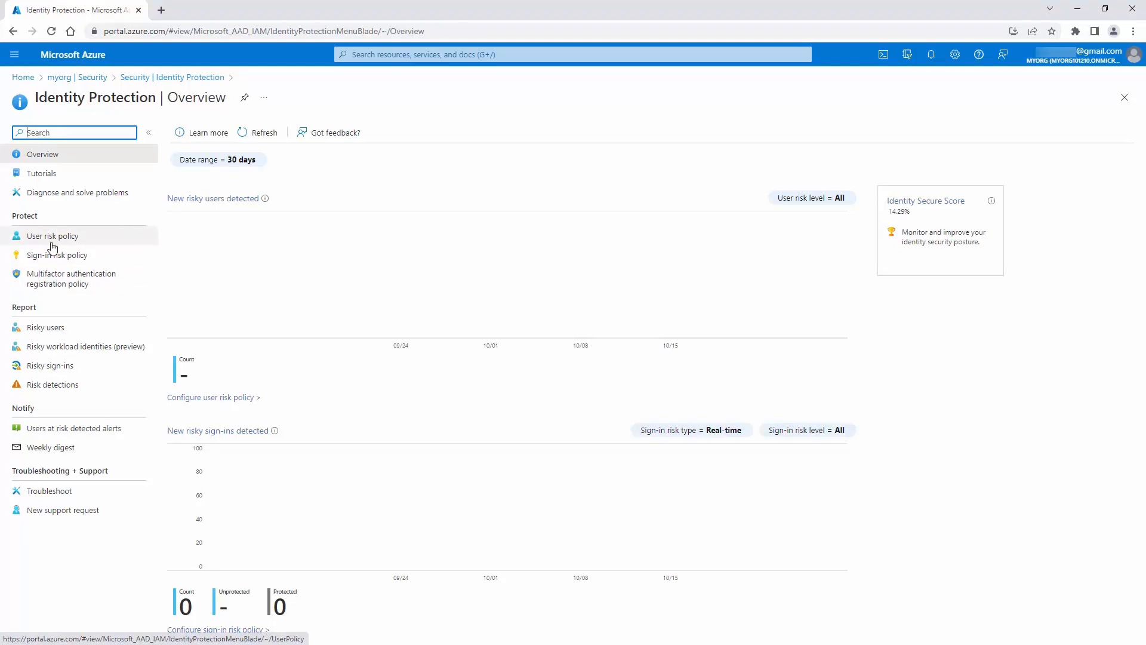
left_click(130, 78)
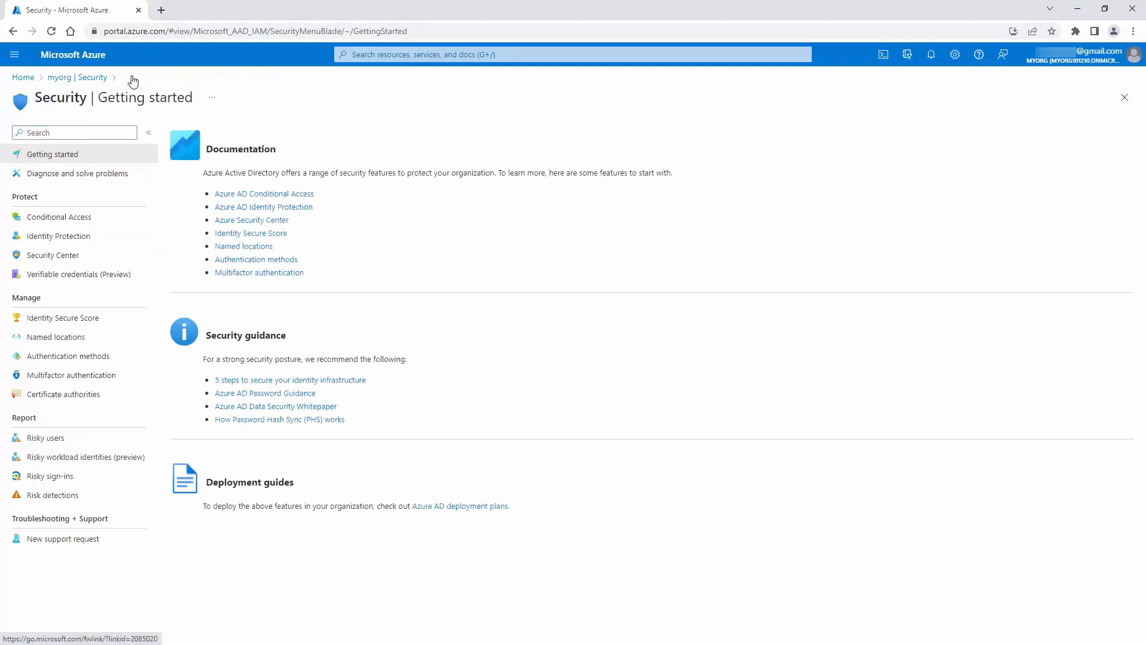
Start a new Conditional Access policy from the Security page and display its available conditions.
left_click(60, 216)
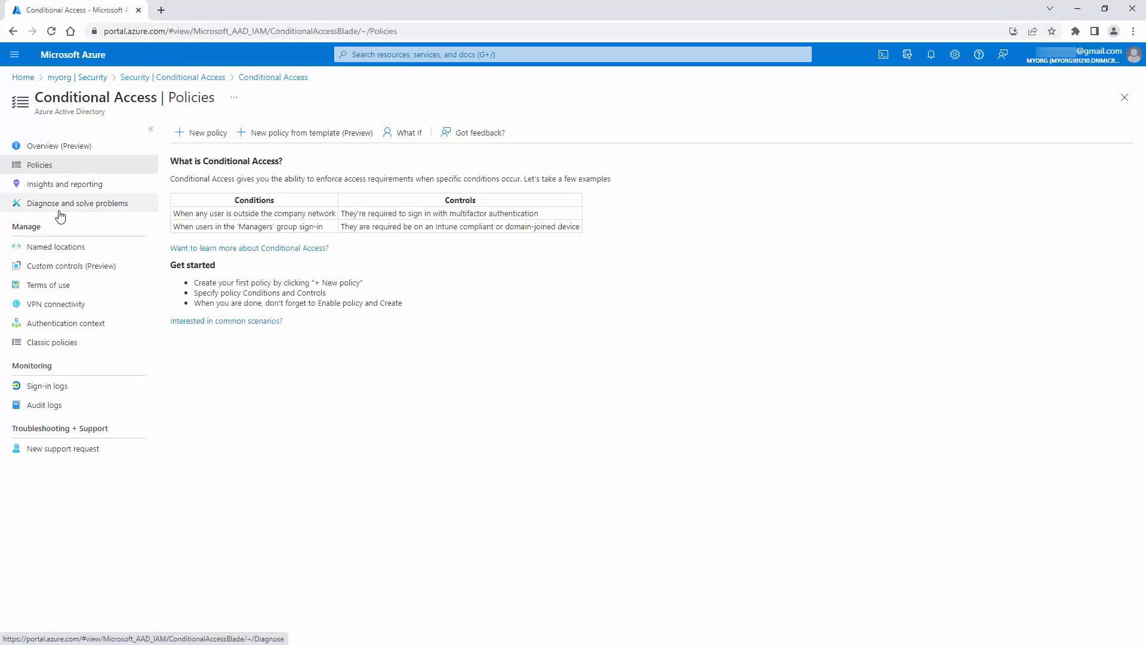
left_click(199, 136)
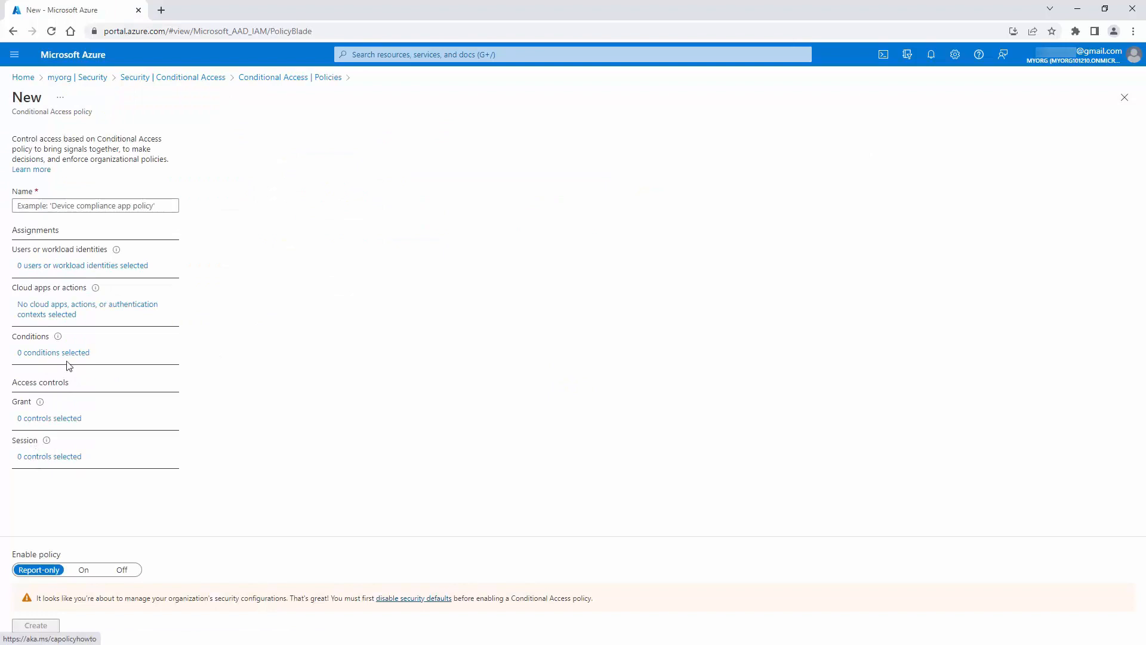
left_click(42, 353)
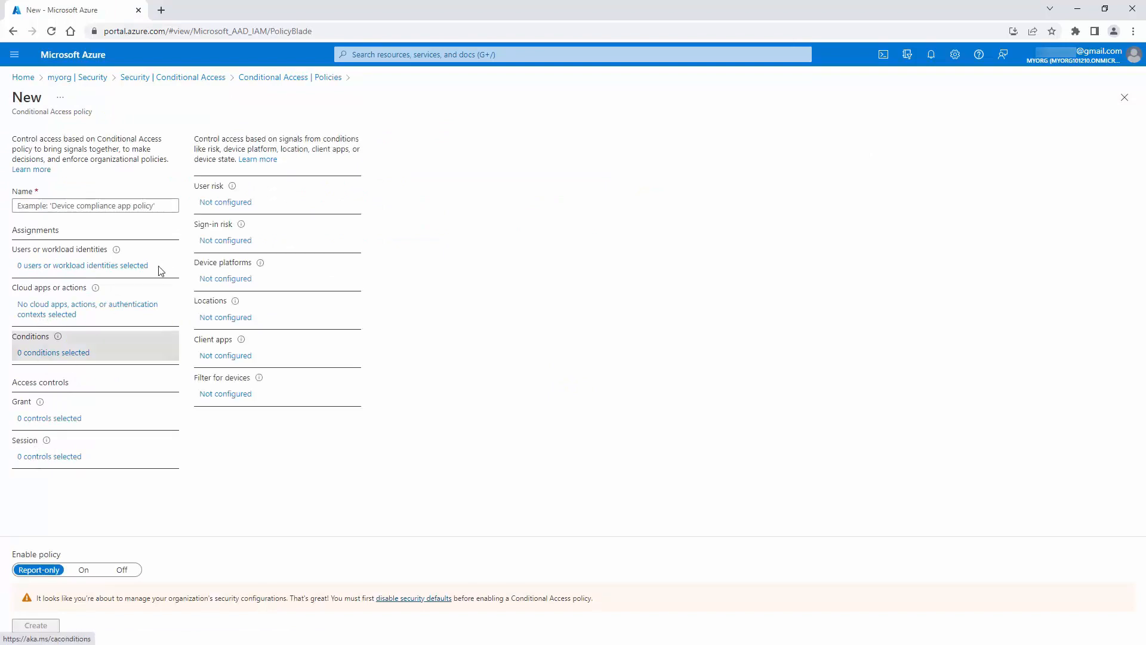